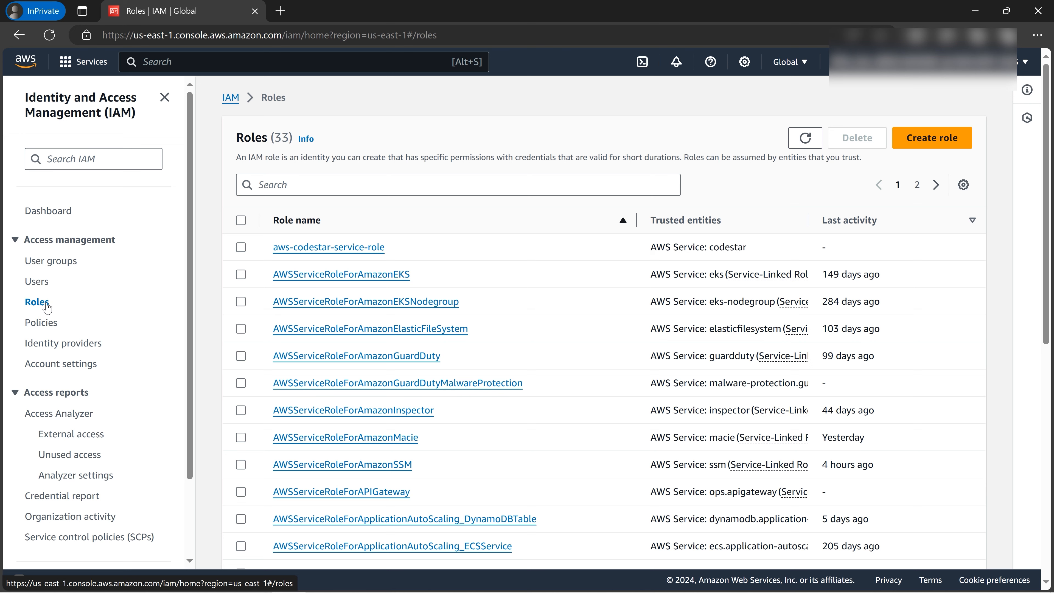
# Start a new IAM role for an AWS service with the EC2 use case and continue to its permissions.
pyautogui.click(933, 139)
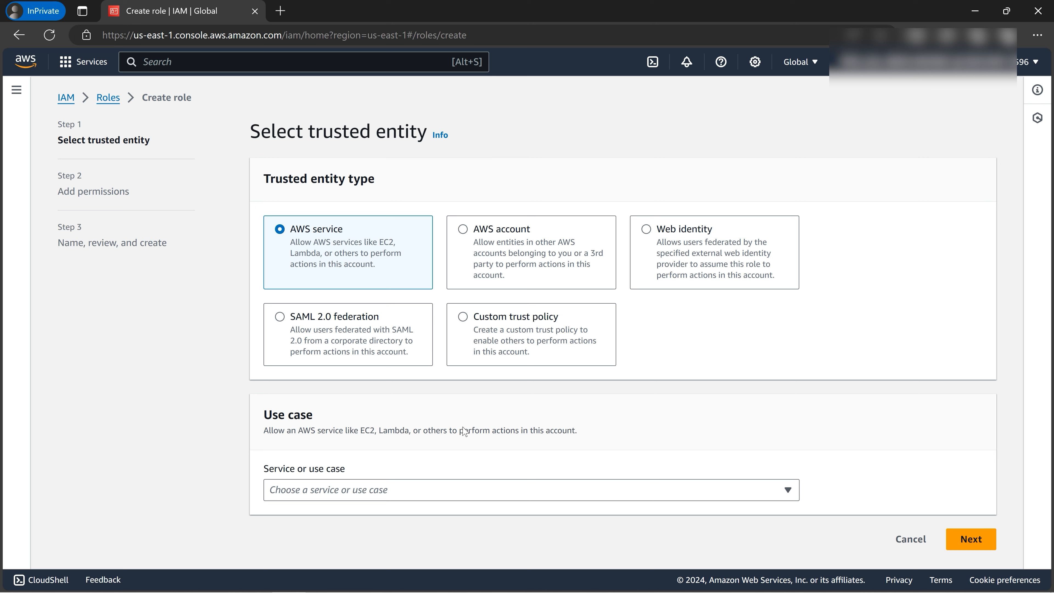
pyautogui.click(543, 491)
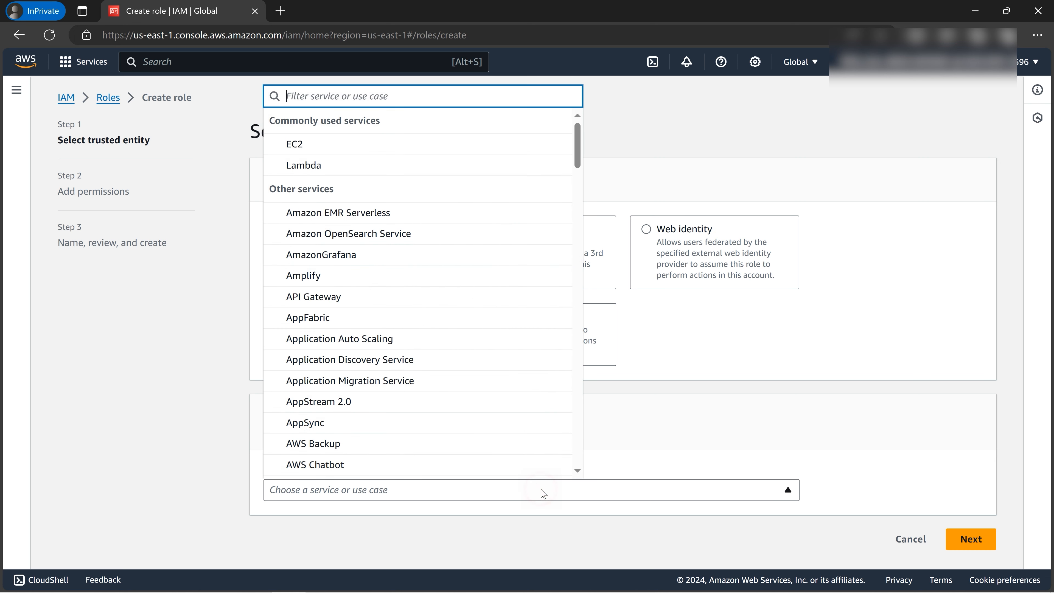
pyautogui.click(393, 149)
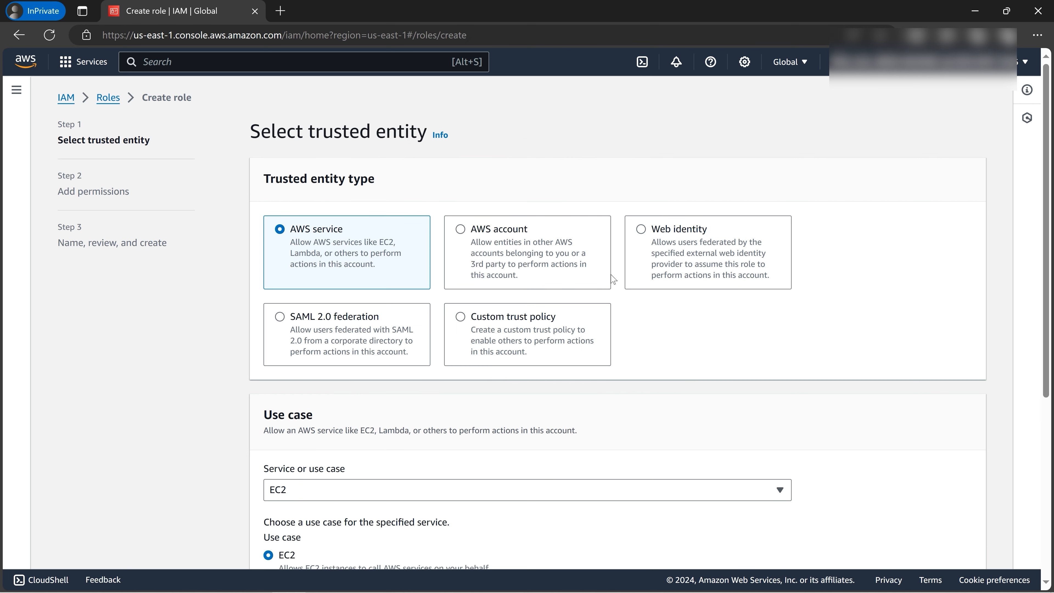
pyautogui.scroll(-1, 765, 325)
pyautogui.scroll(-3, 766, 326)
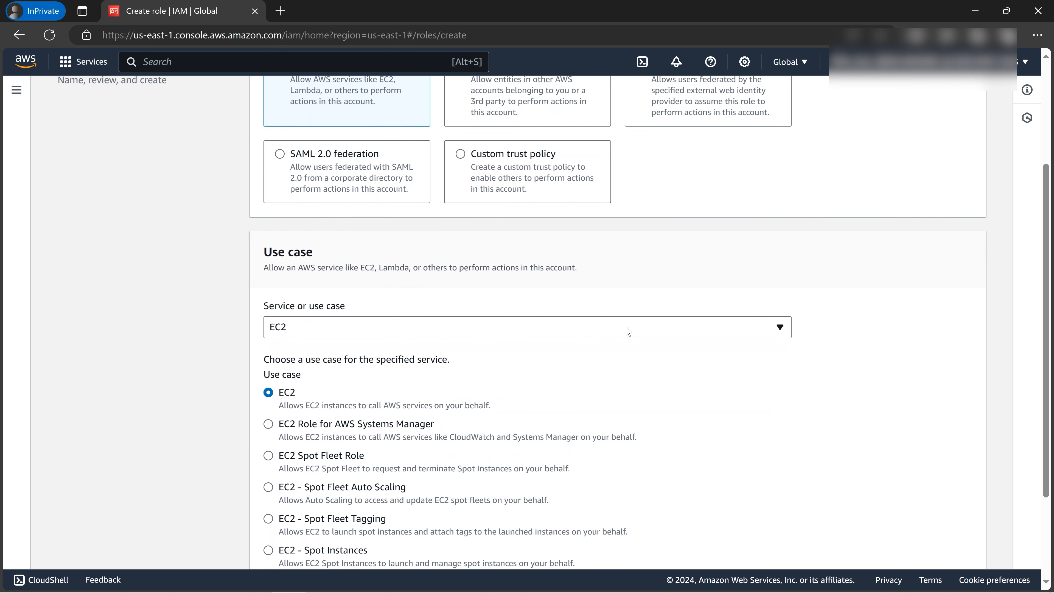
pyautogui.scroll(-2, 619, 341)
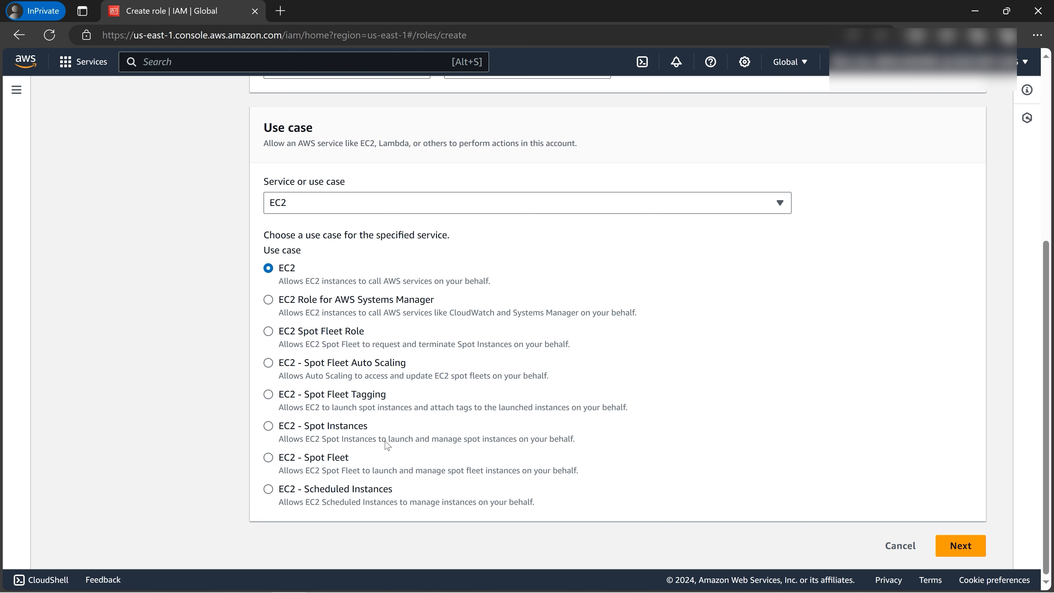
pyautogui.scroll(3, 569, 435)
pyautogui.scroll(-3, 571, 435)
pyautogui.click(957, 545)
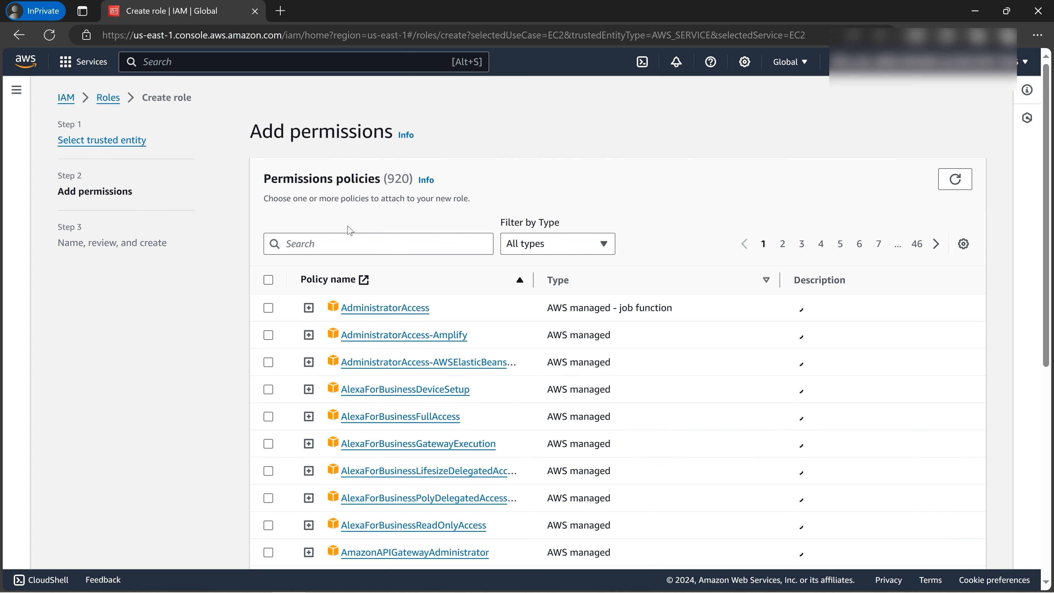
# Filter the permissions policies by "ec2" and look through the matching policies.
pyautogui.click(347, 238)
pyautogui.write('e')
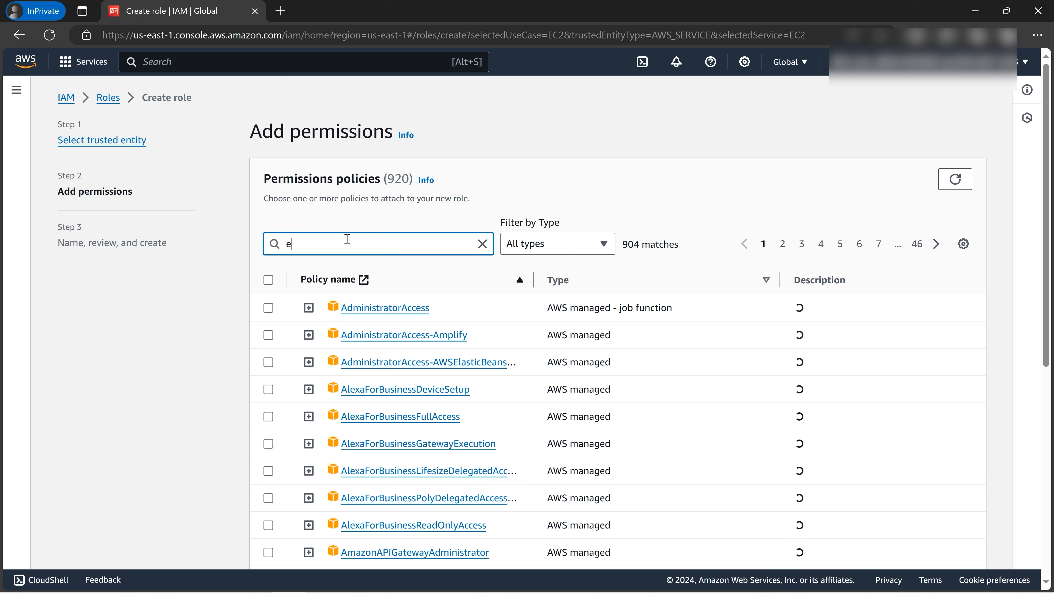
pyautogui.write('c2')
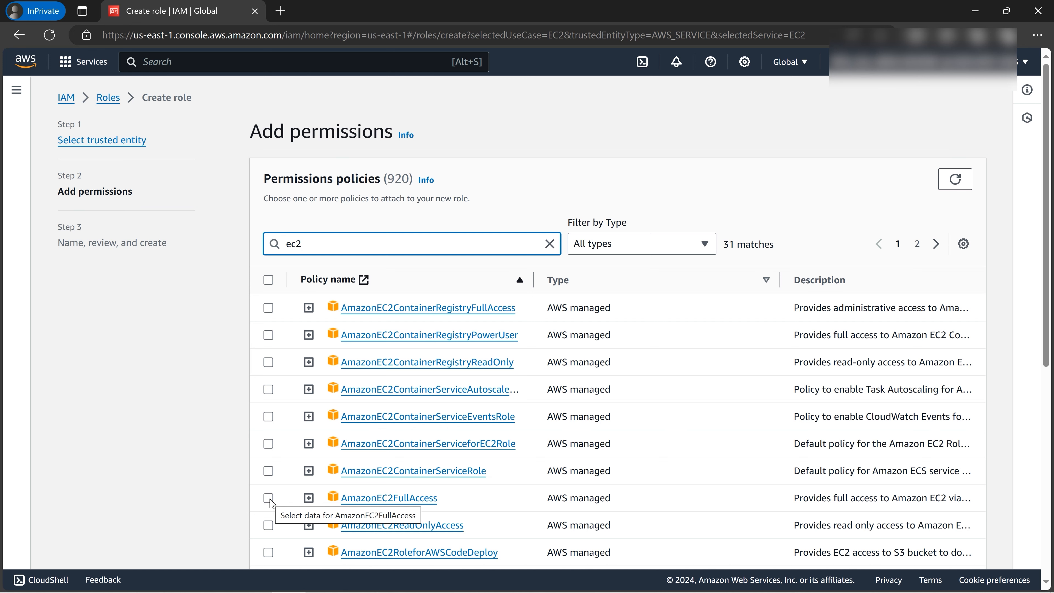
pyautogui.scroll(-6, 492, 440)
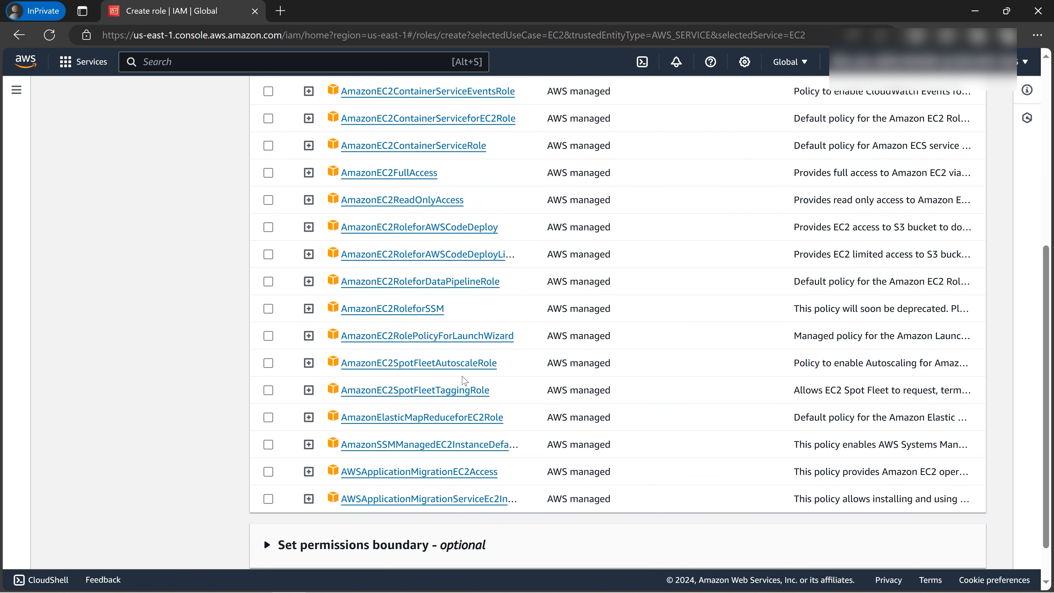
pyautogui.scroll(6, 463, 378)
pyautogui.scroll(-4, 463, 380)
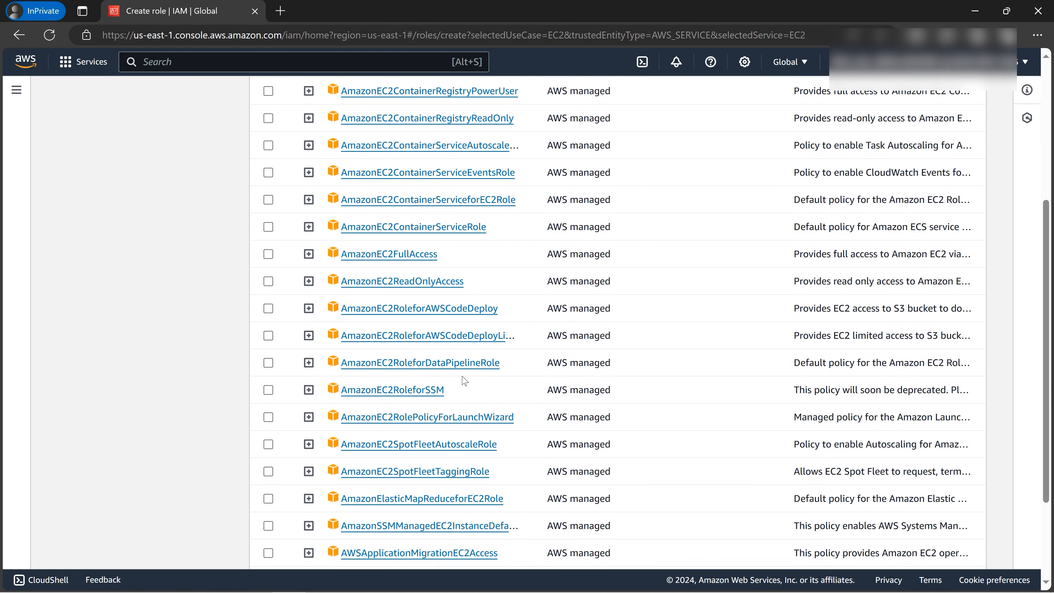
pyautogui.scroll(-3, 464, 378)
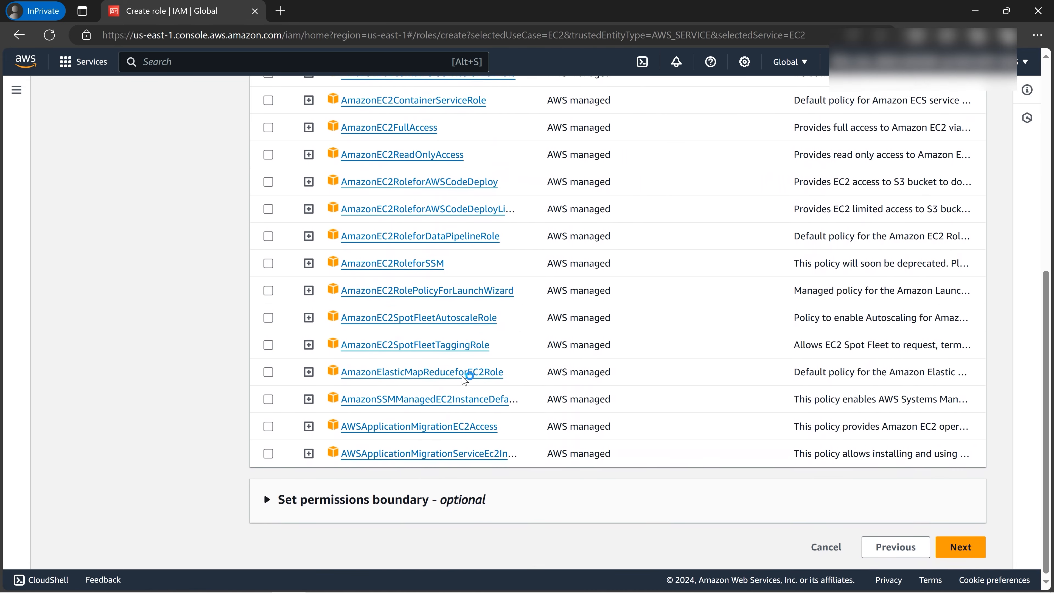
pyautogui.scroll(3, 448, 357)
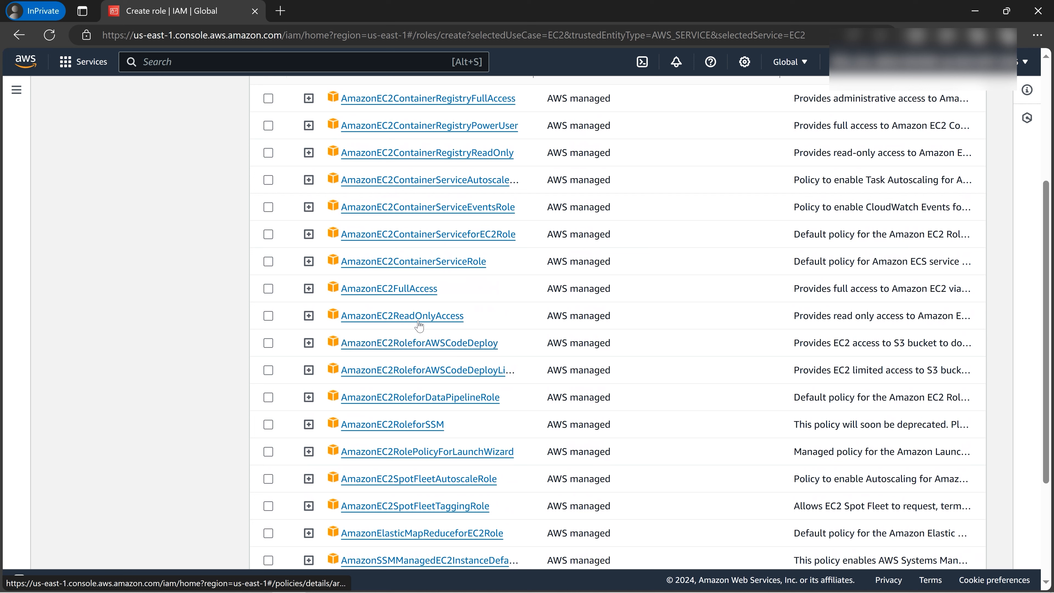
# Preview the JSON of the AmazonEC2ReadOnlyAccess policy, read through its statements and collapse the preview.
pyautogui.click(308, 316)
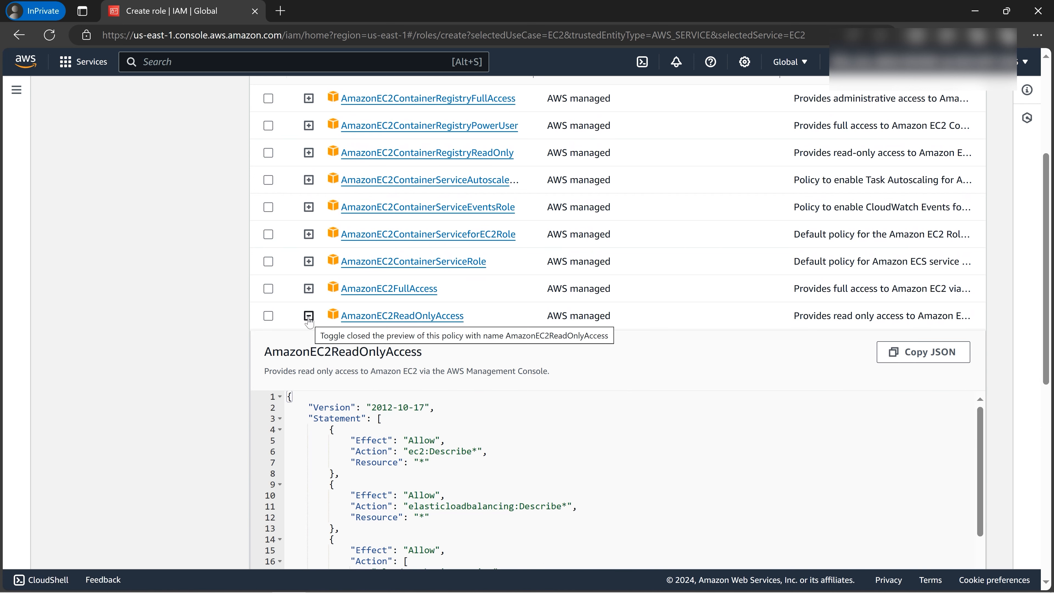
pyautogui.scroll(-3, 471, 416)
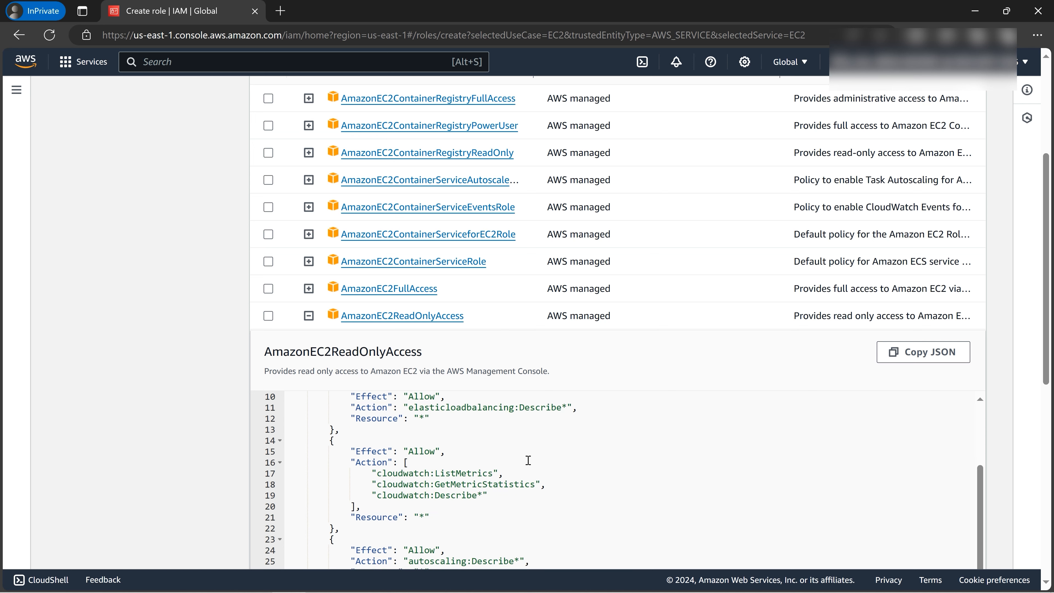
pyautogui.scroll(3, 529, 460)
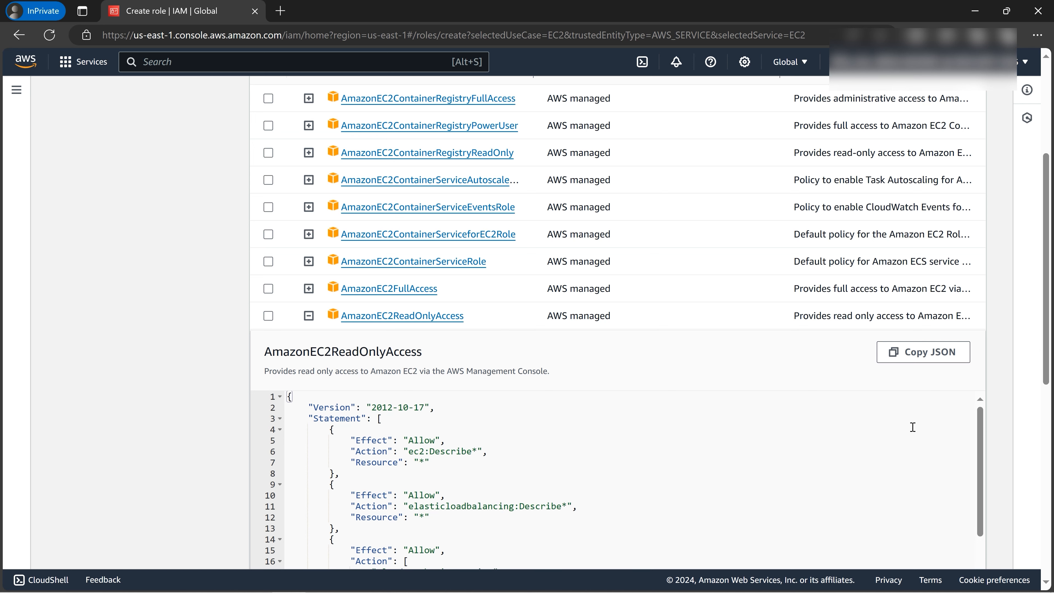
pyautogui.scroll(-3, 913, 427)
pyautogui.scroll(-3, 455, 496)
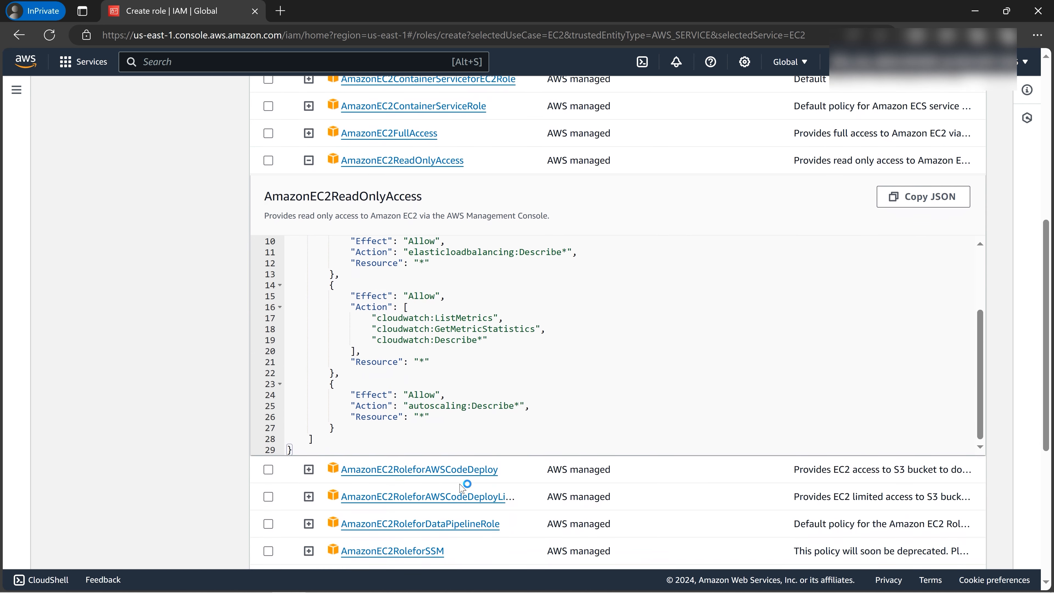
pyautogui.click(308, 154)
# Select the AmazonEC2FullAccess policy for the role and expand its JSON preview.
pyautogui.click(268, 126)
pyautogui.click(308, 126)
pyautogui.scroll(2, 442, 366)
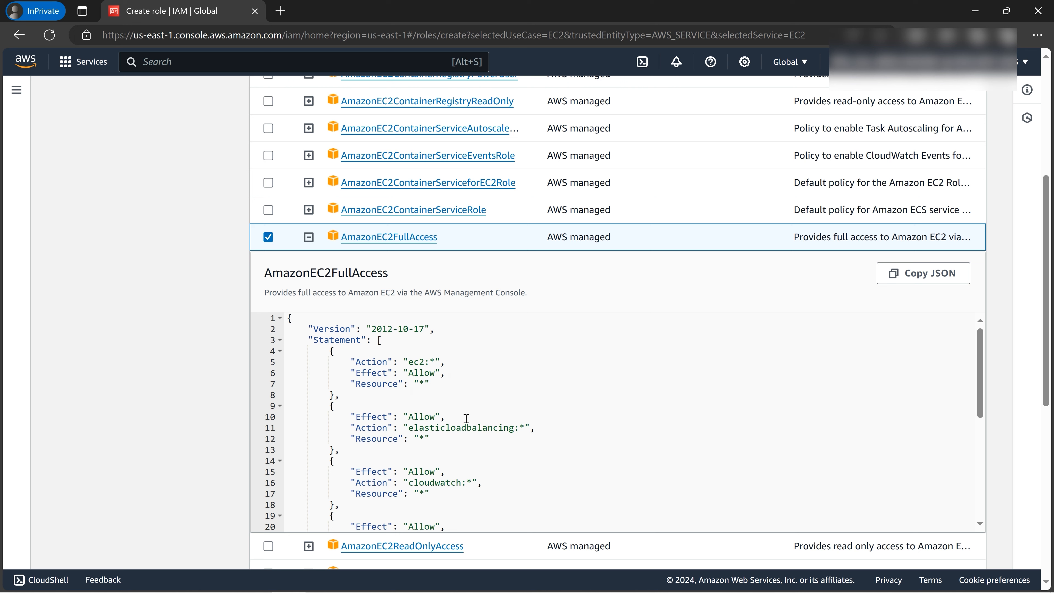
# Examine the allowed actions, resources and conditions in the JSON of the AmazonEC2FullAccess policy.
pyautogui.scroll(-2, 452, 402)
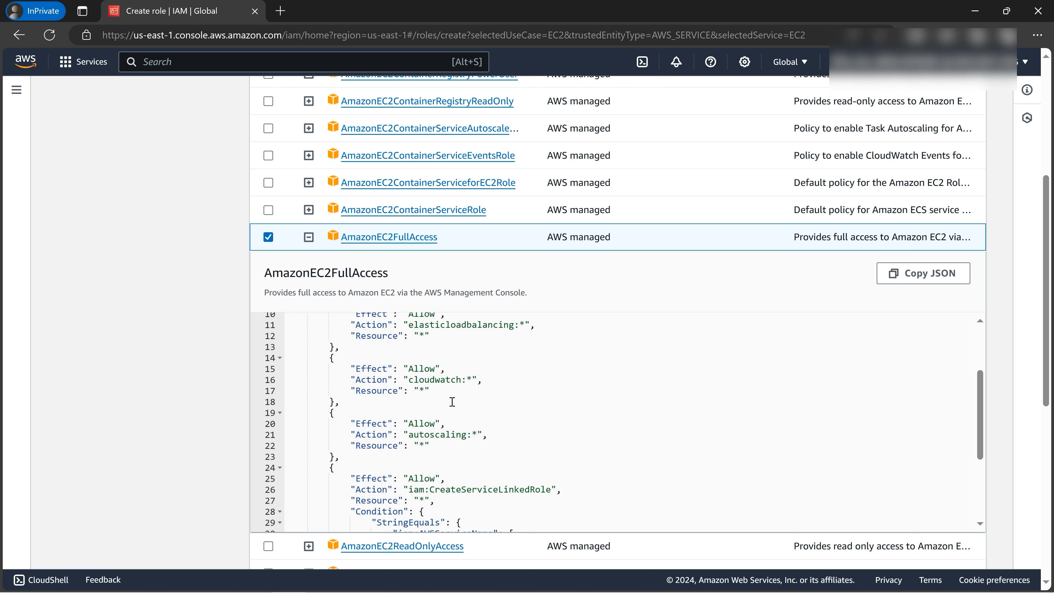
pyautogui.scroll(2, 451, 400)
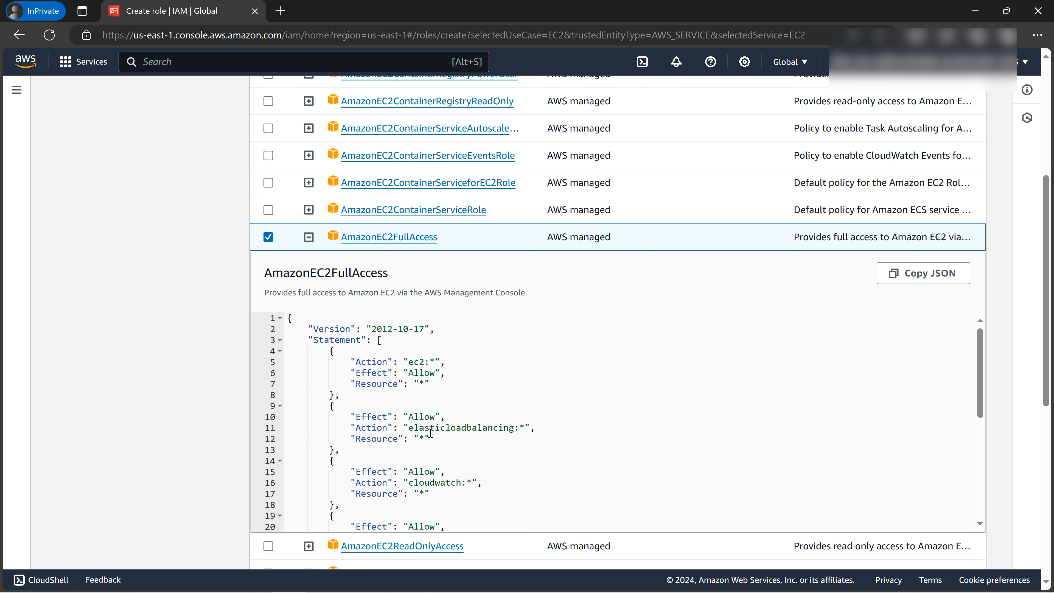
pyautogui.moveTo(411, 429); pyautogui.dragTo(513, 430)
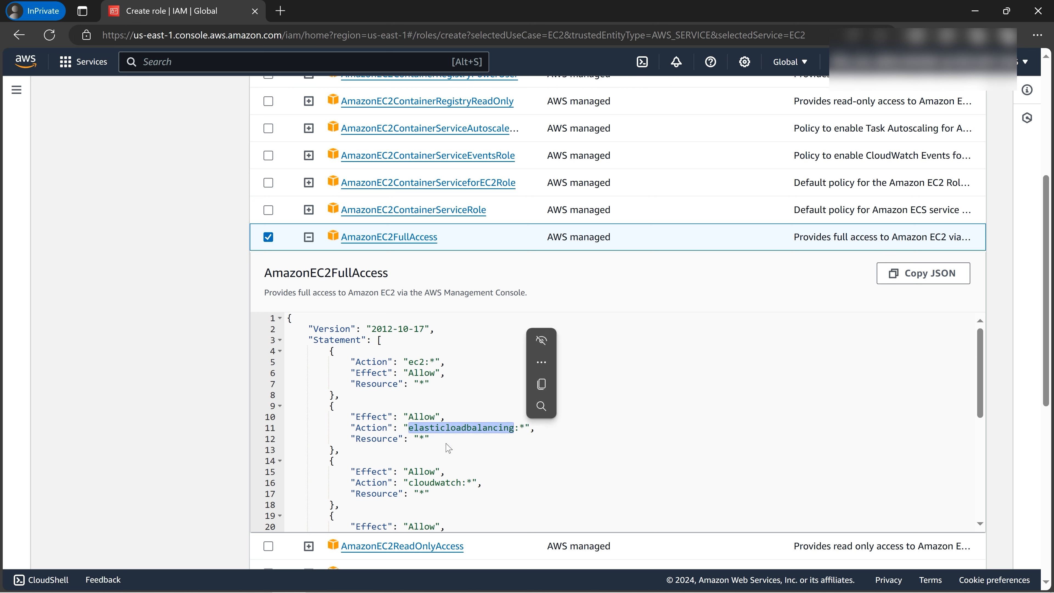
pyautogui.doubleClick(419, 440)
pyautogui.click(520, 452)
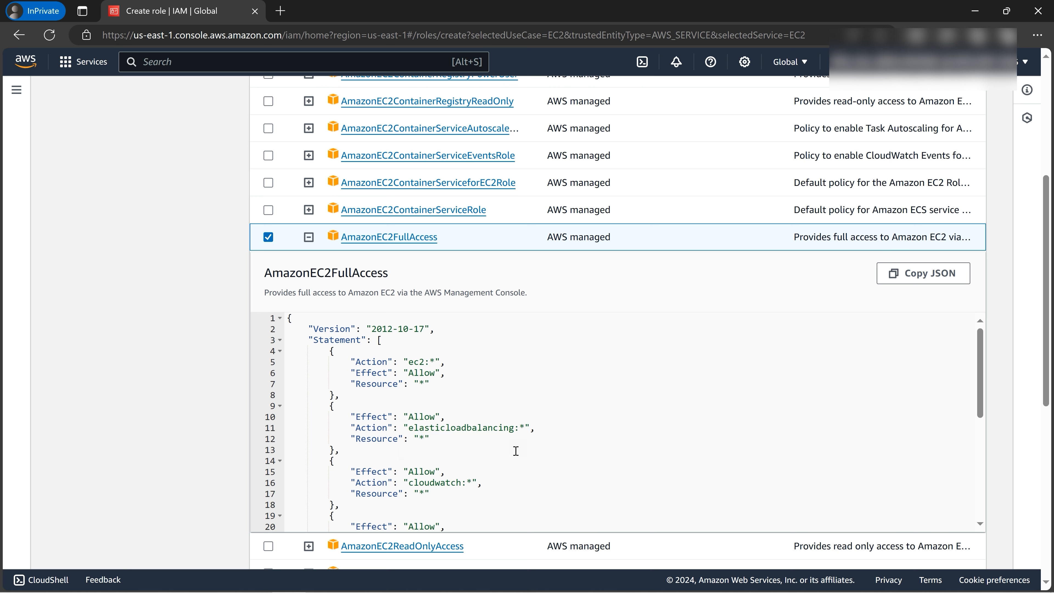
pyautogui.scroll(-5, 440, 450)
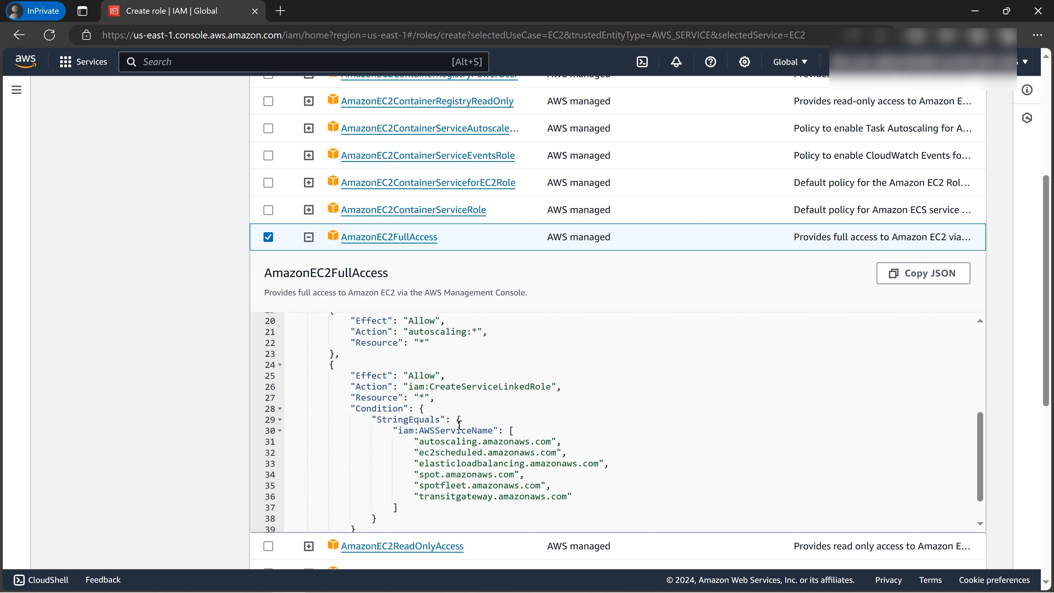
pyautogui.scroll(3, 459, 425)
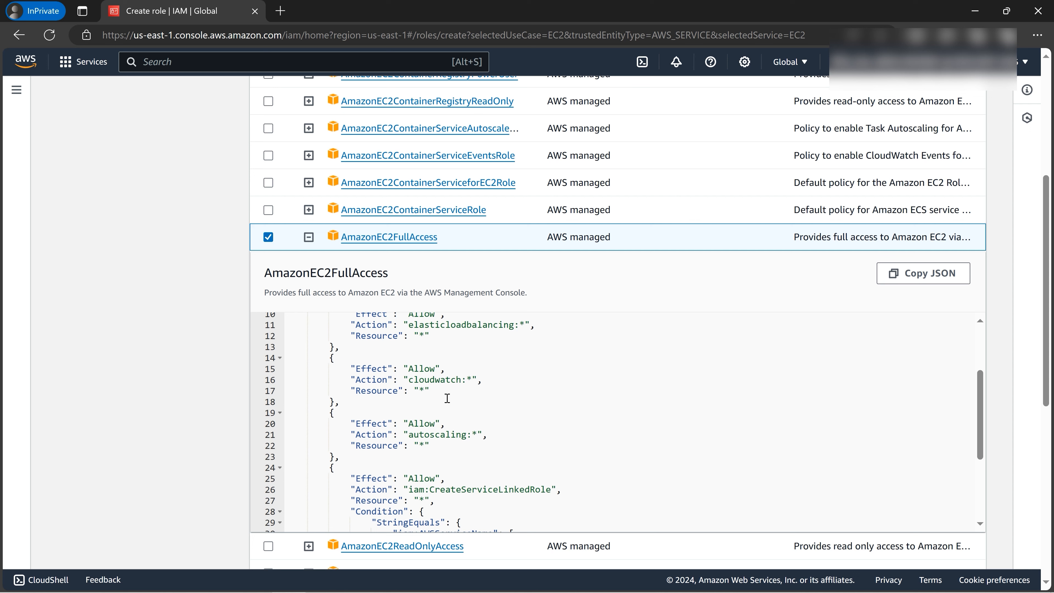
pyautogui.scroll(-3, 447, 397)
pyautogui.scroll(3, 446, 397)
pyautogui.scroll(-4, 652, 388)
# Continue to the review stage, name the role CloudGuruAmitEC2 and create it.
pyautogui.moveTo(1047, 283); pyautogui.dragTo(1049, 489)
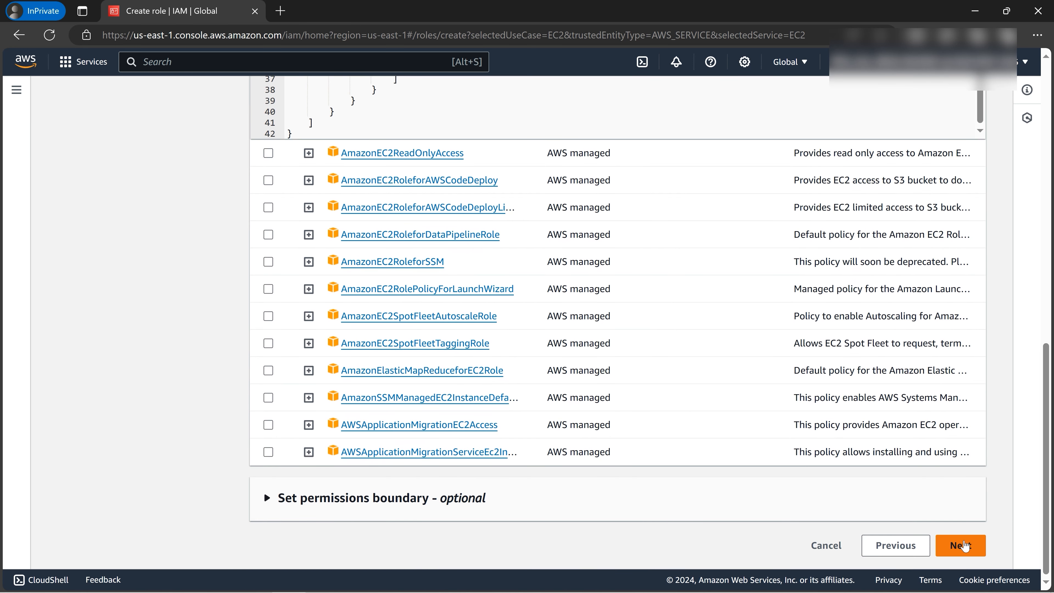
pyautogui.click(961, 545)
pyautogui.click(342, 185)
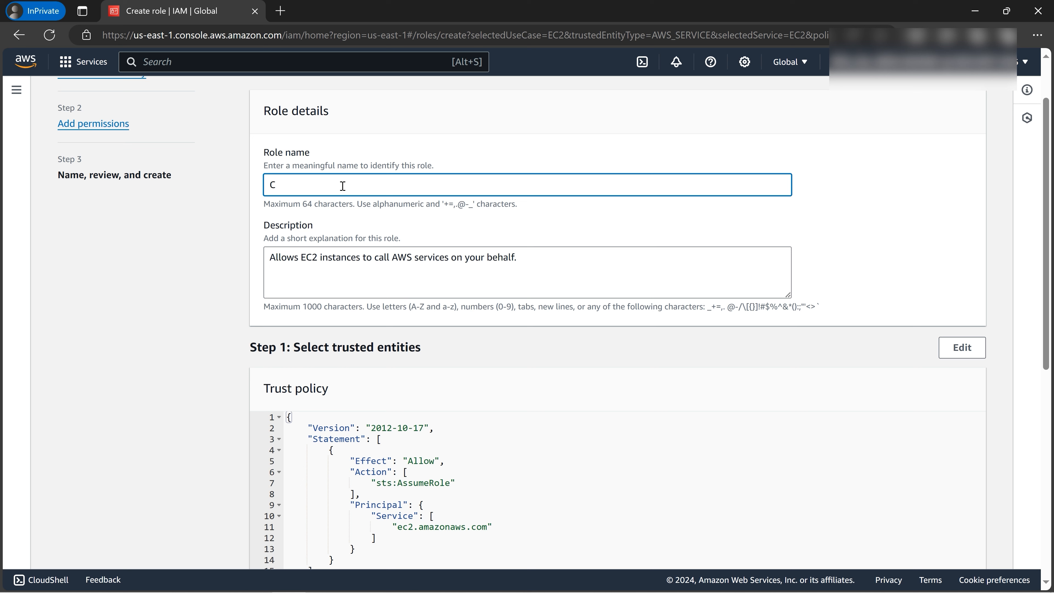
pyautogui.write('CloudGuruAmitEC2')
pyautogui.scroll(-6, 788, 297)
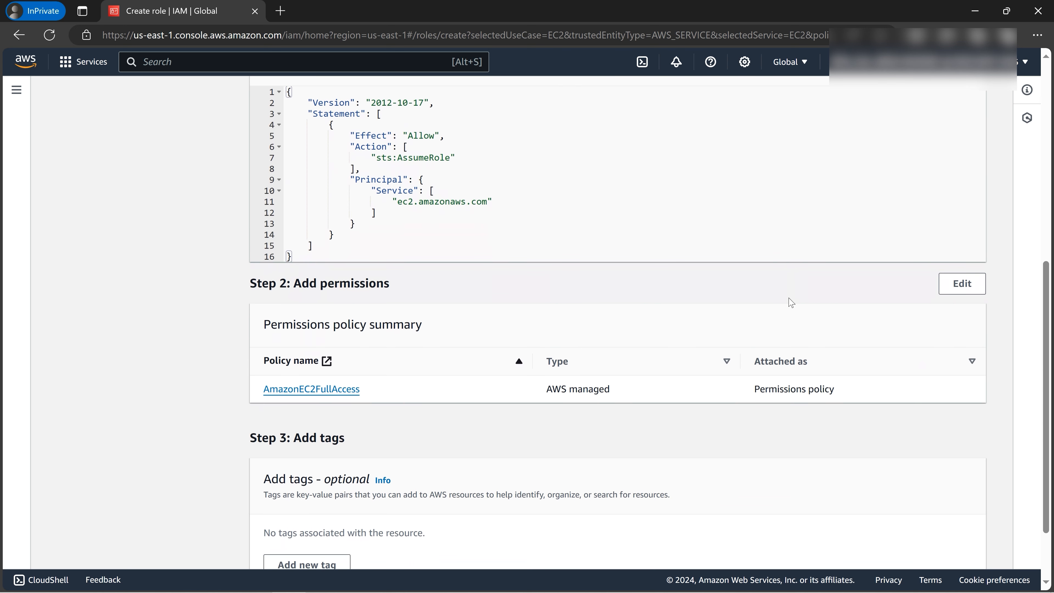
pyautogui.scroll(-2, 514, 386)
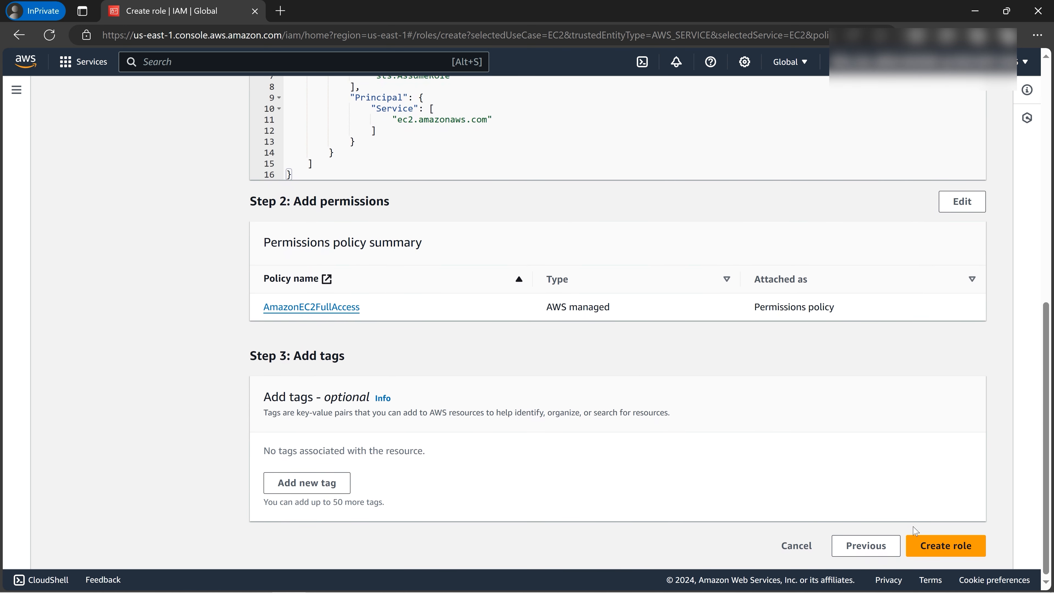
pyautogui.click(942, 547)
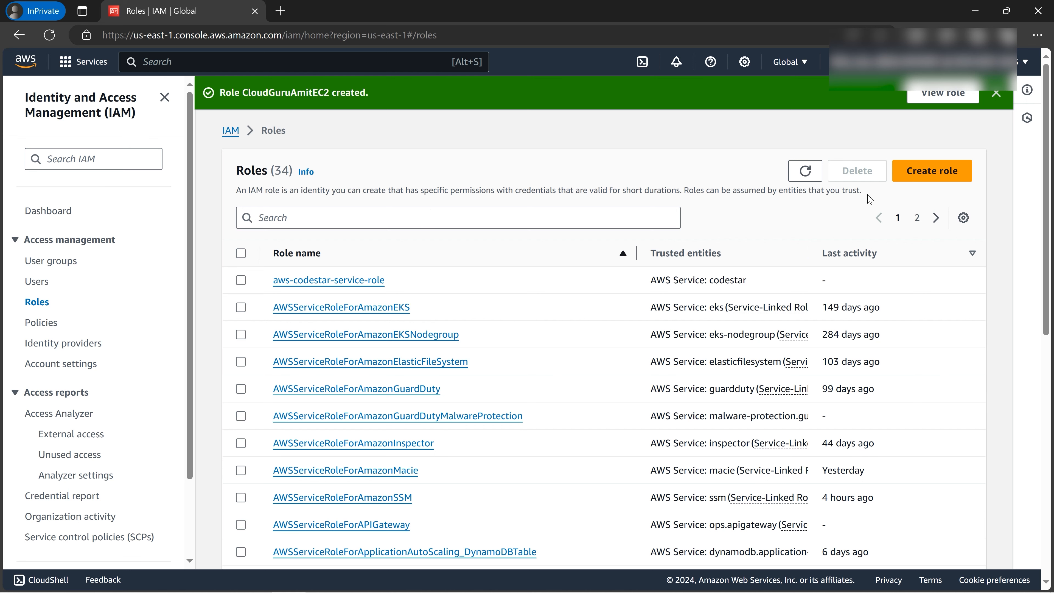
# Start another AWS service role for DynamoDB with the Amazon DynamoDB Accelerator (DAX) - DynamoDB access use case and continue to its permissions.
pyautogui.click(923, 173)
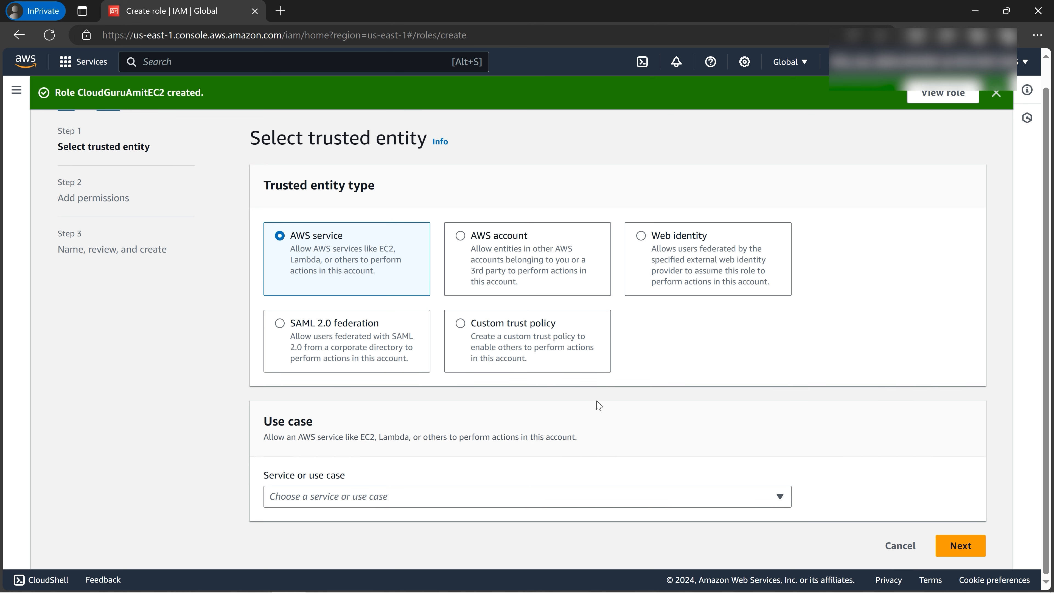
pyautogui.click(431, 497)
pyautogui.write('dyn')
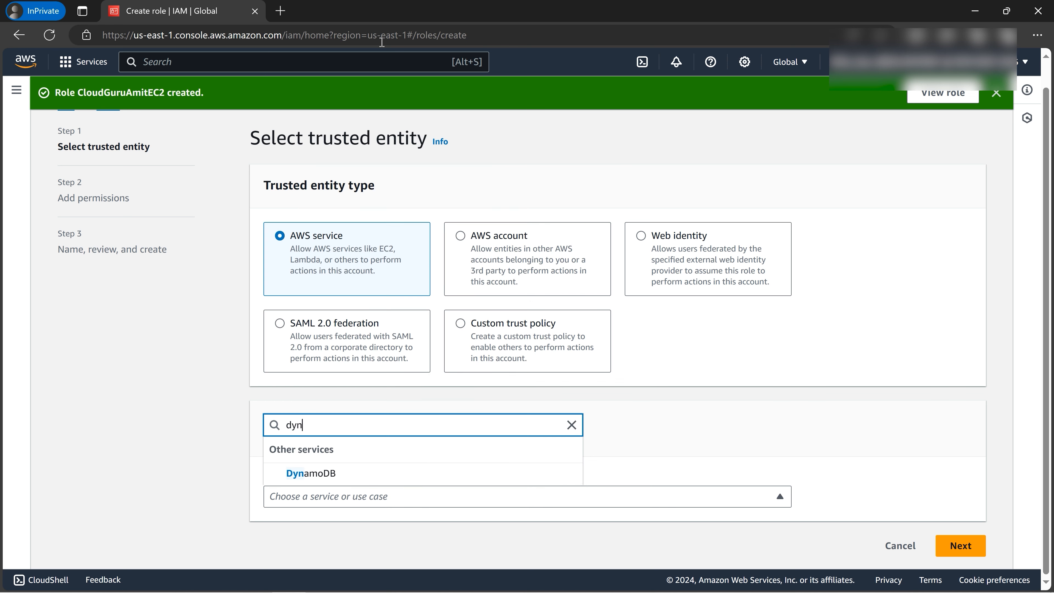
pyautogui.click(349, 473)
pyautogui.scroll(-2, 432, 482)
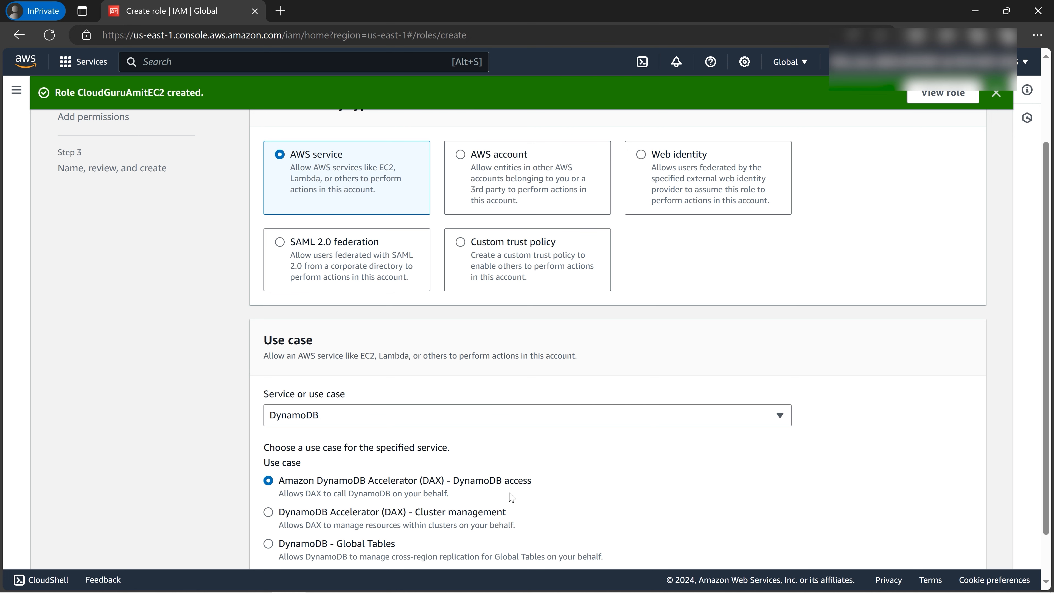
pyautogui.scroll(-1, 601, 472)
pyautogui.click(968, 550)
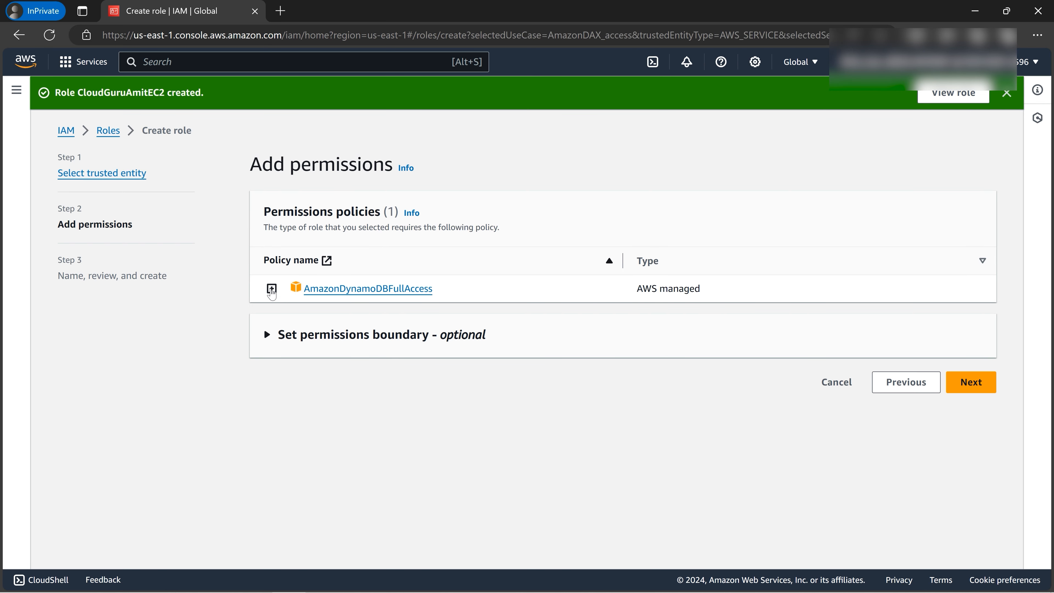
# Preview the JSON of the AmazonDynamoDBFullAccess policy and continue to the role's naming and review stage.
pyautogui.click(272, 288)
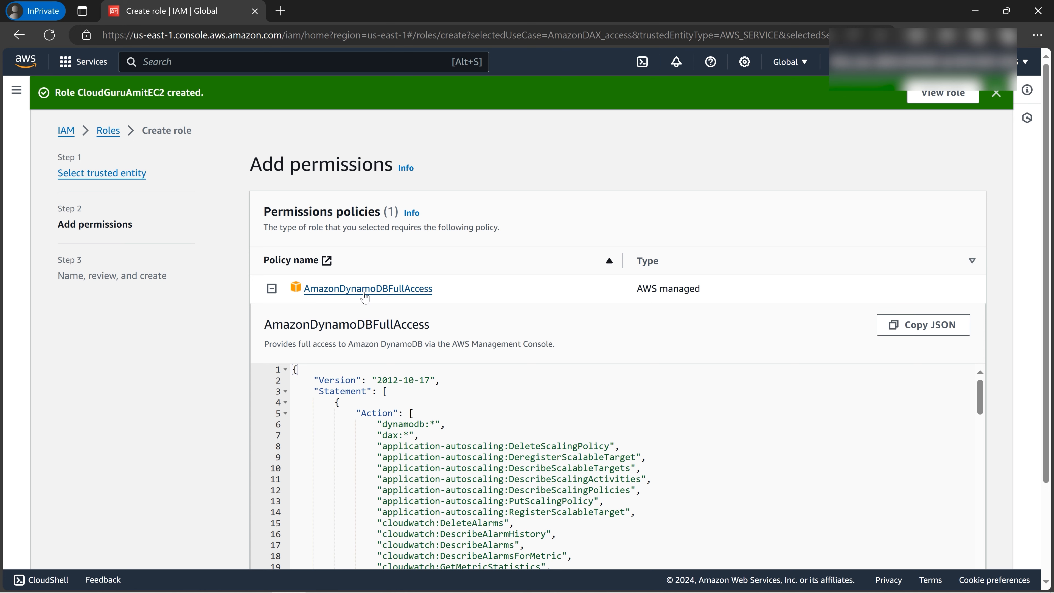
pyautogui.scroll(-3, 539, 340)
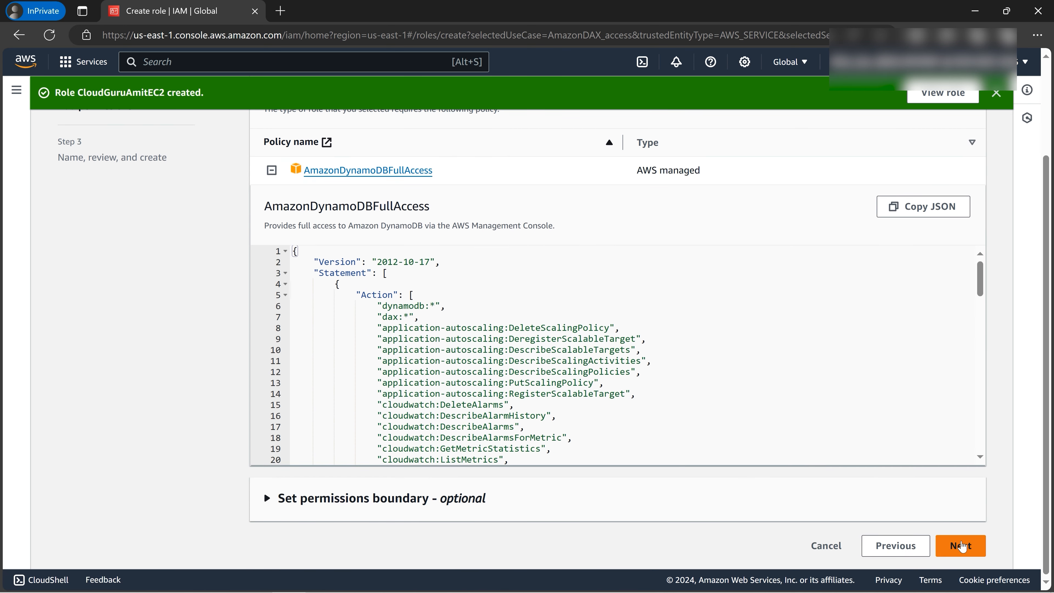
pyautogui.click(962, 547)
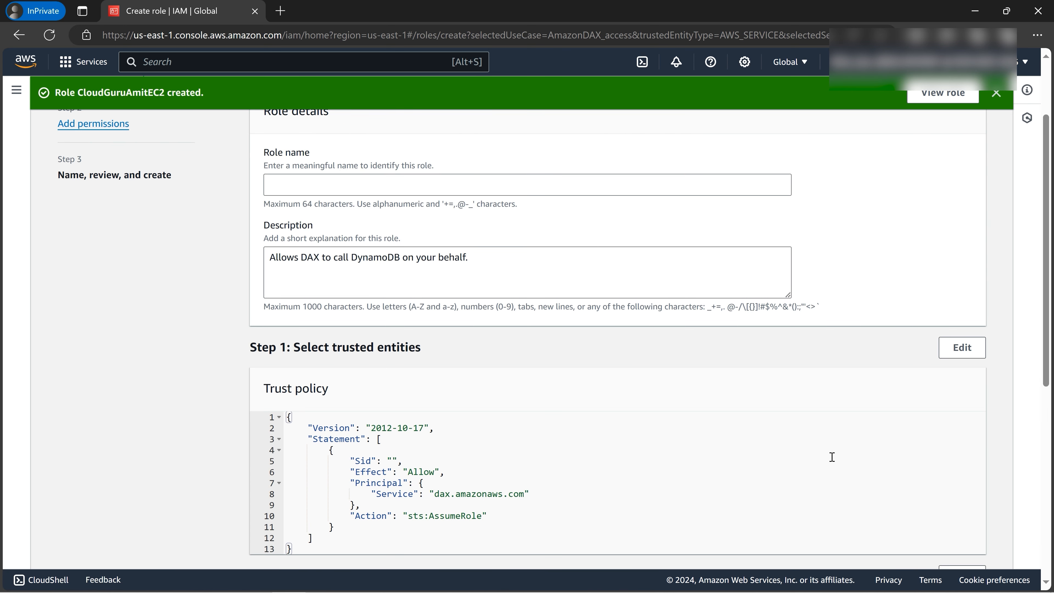
# Name the new DynamoDB service role CloudGuruAmitDyanamoDB.
pyautogui.click(403, 185)
pyautogui.write('Cl')
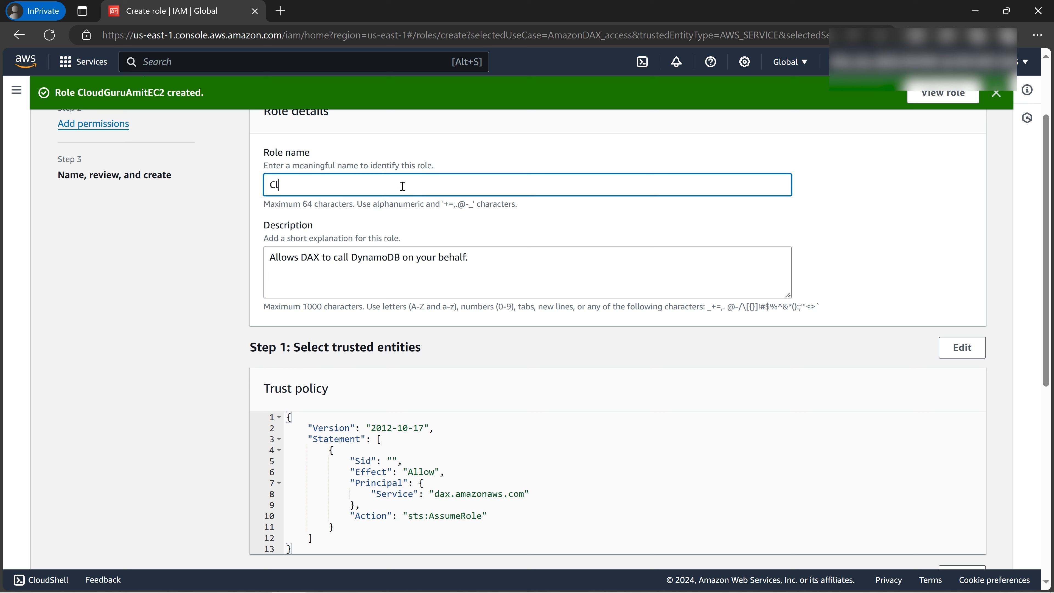
pyautogui.write('oudGuruAmit')
pyautogui.write('DyanamoDB')
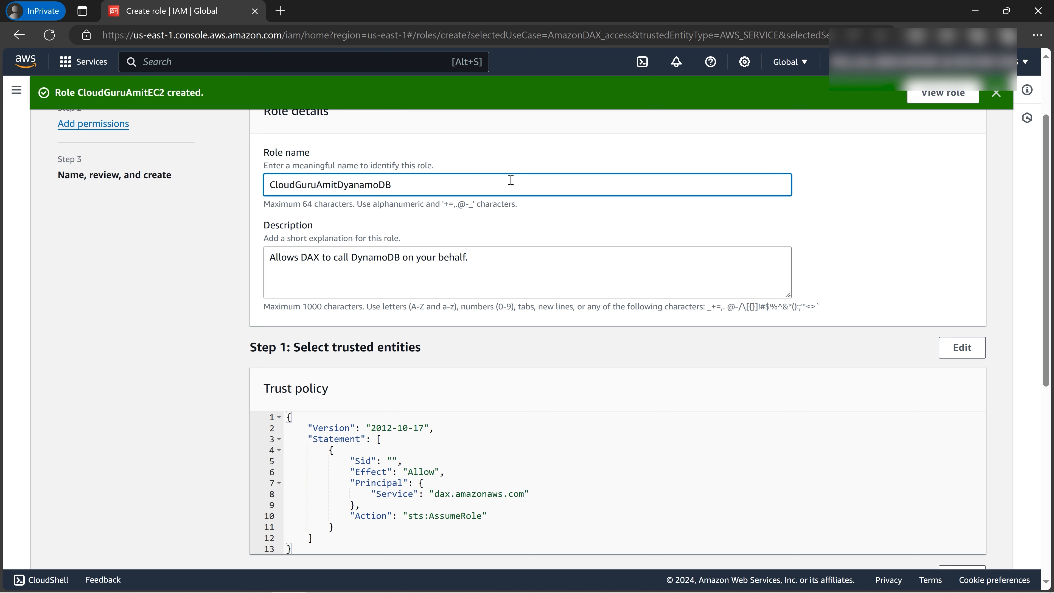
# Review the effect and service principal in the role's trust policy and create the role.
pyautogui.scroll(-4, 676, 311)
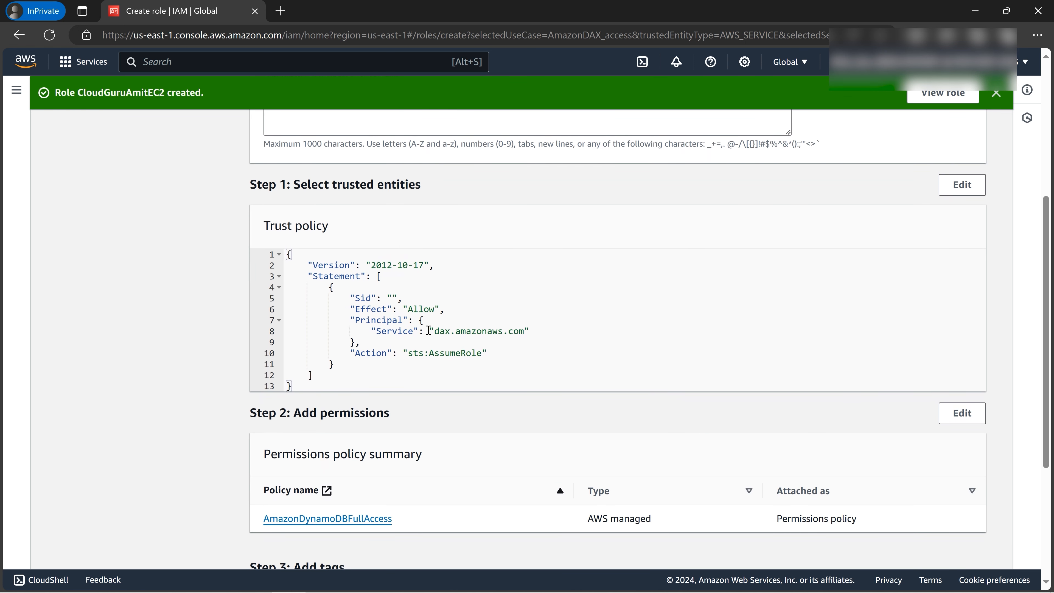
pyautogui.doubleClick(410, 311)
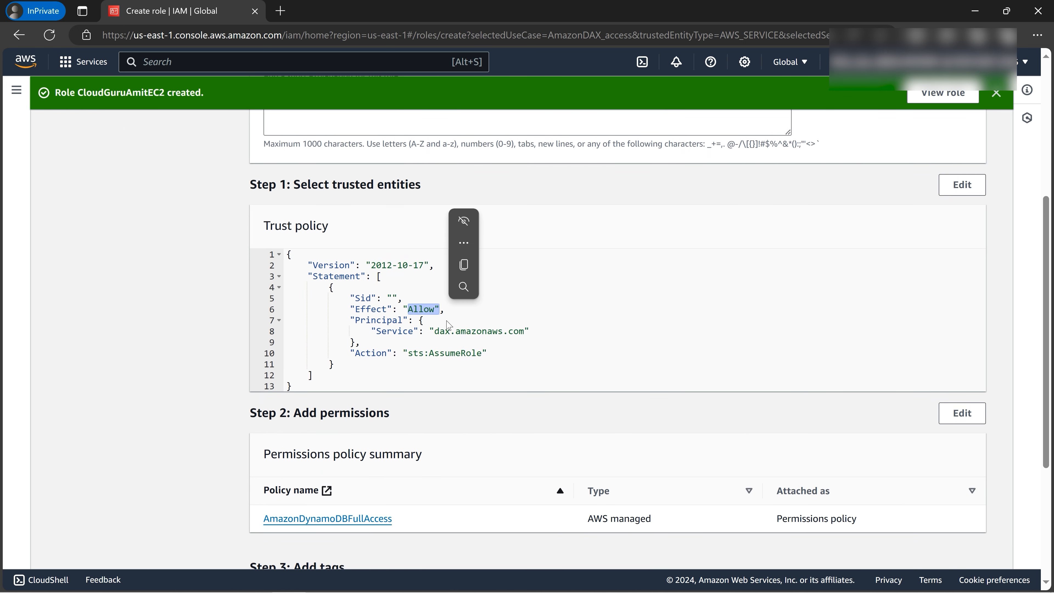
pyautogui.moveTo(436, 331); pyautogui.dragTo(529, 331)
pyautogui.click(659, 338)
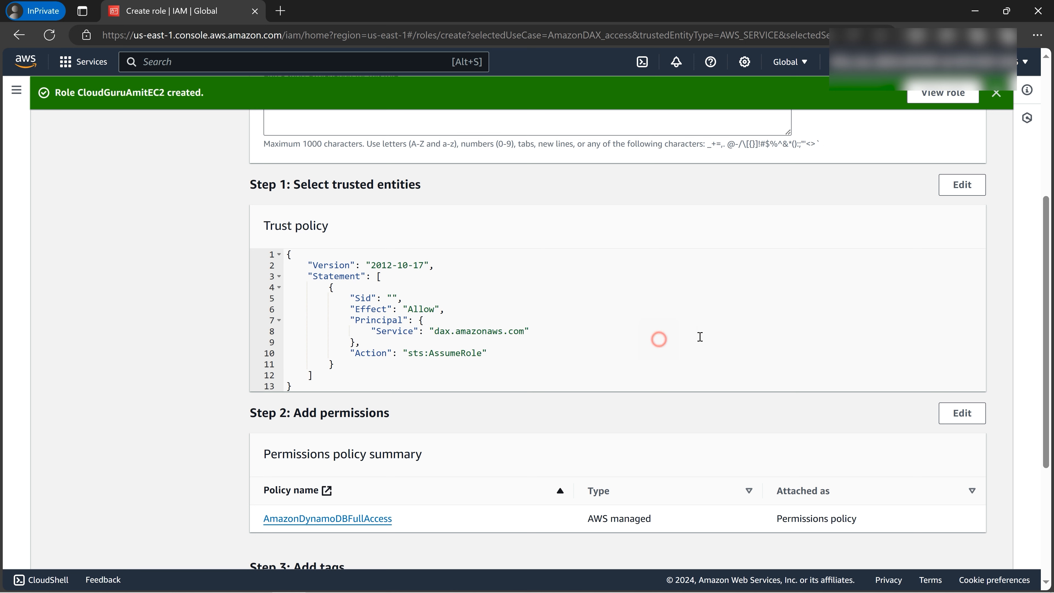
pyautogui.scroll(-1, 735, 360)
pyautogui.scroll(-5, 735, 360)
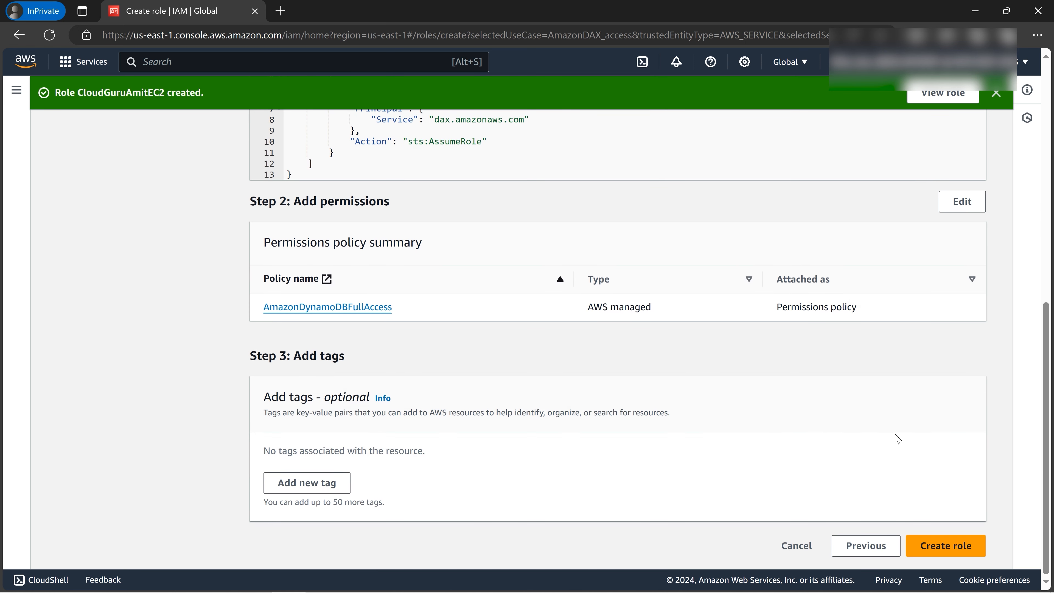
pyautogui.click(935, 552)
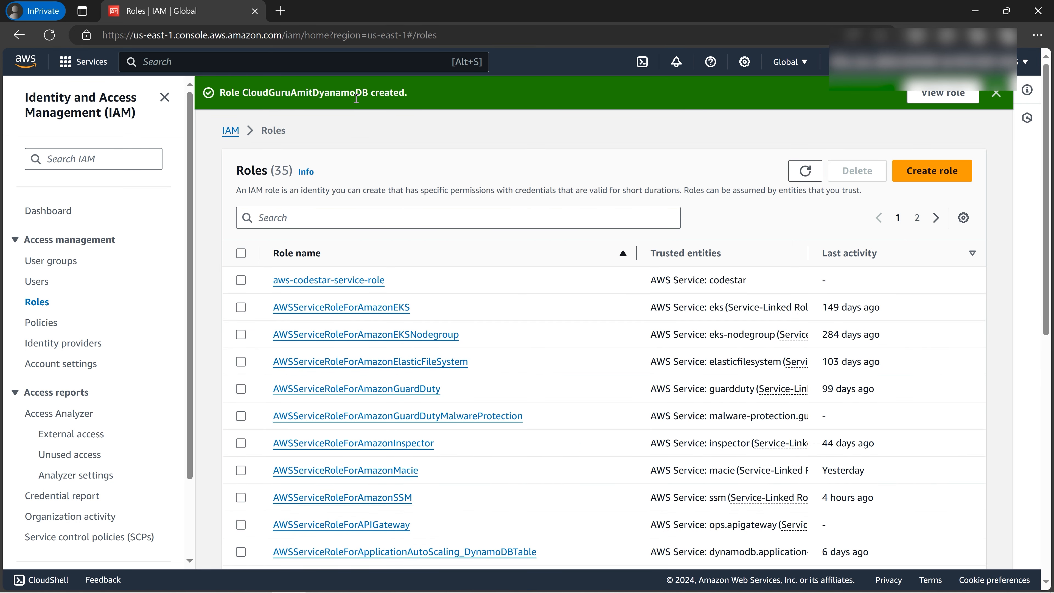
# Search the roles list for CloudGuruAmit and open the details of the CloudGuruAmitEC2 role.
pyautogui.click(313, 219)
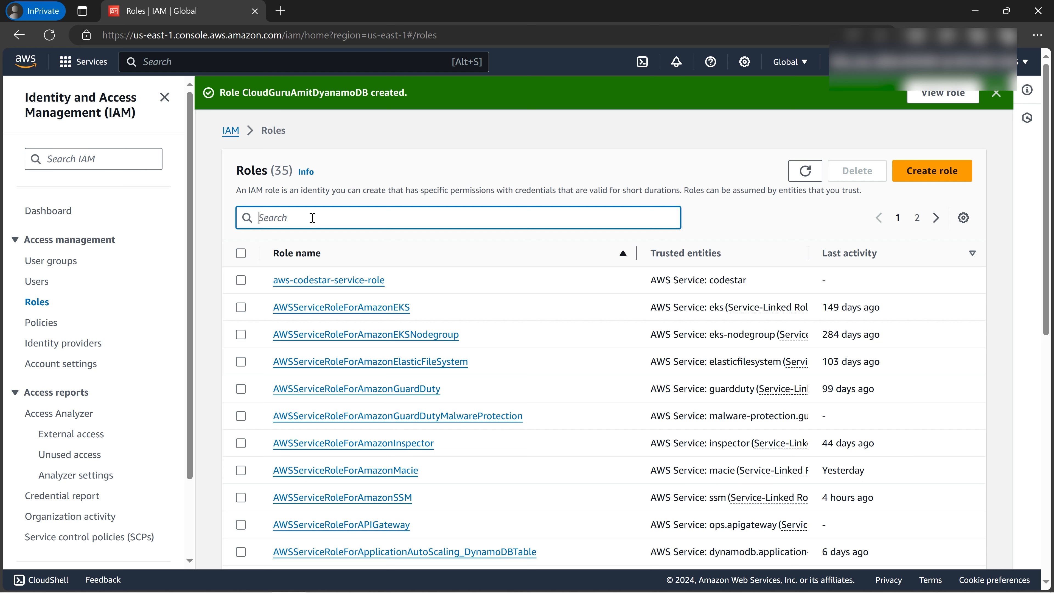
pyautogui.write('CloudGuru')
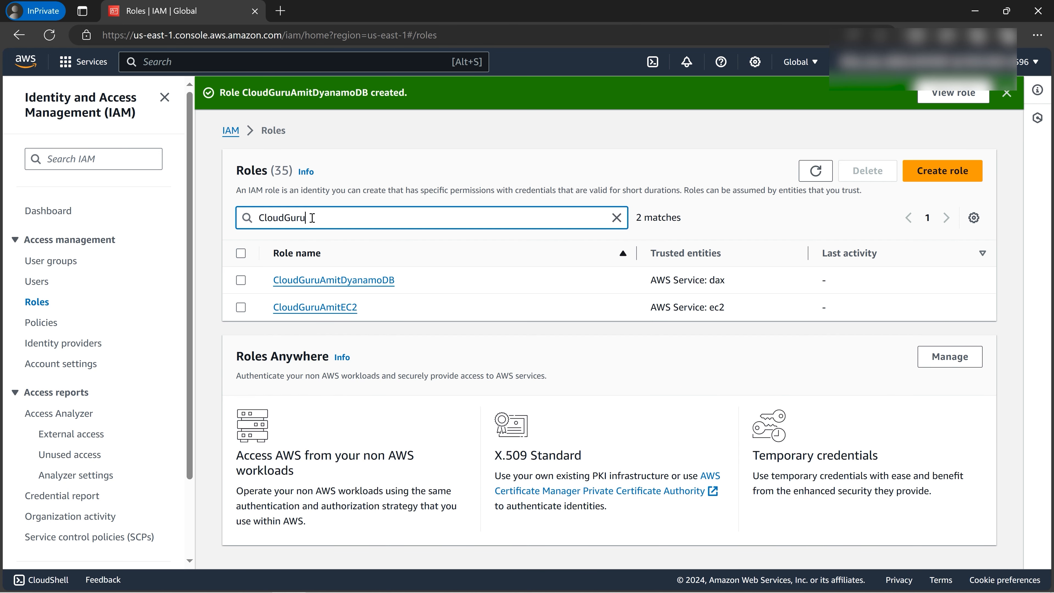
pyautogui.write('Amit')
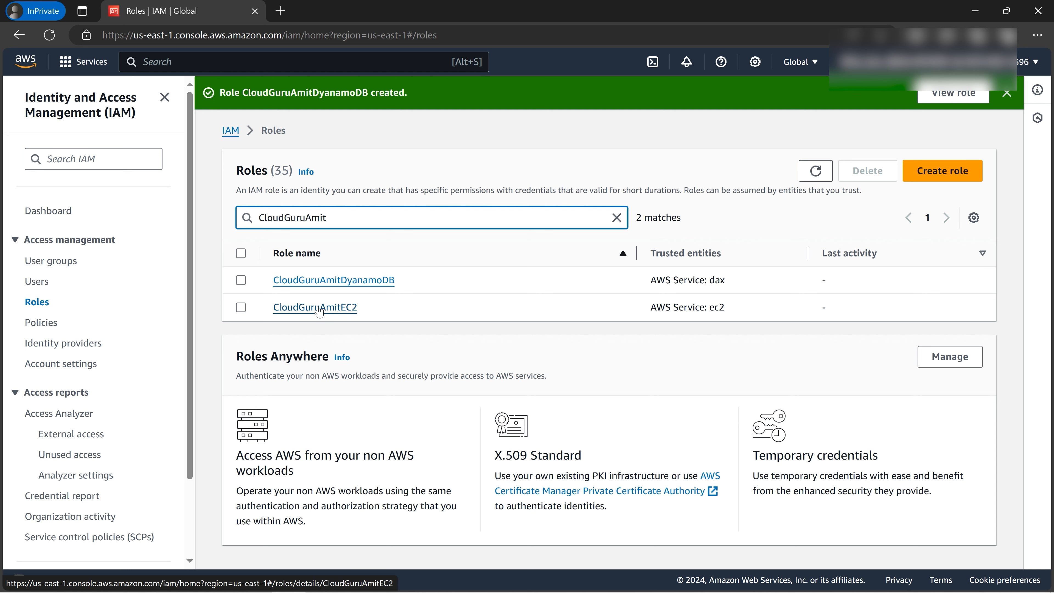
pyautogui.click(299, 309)
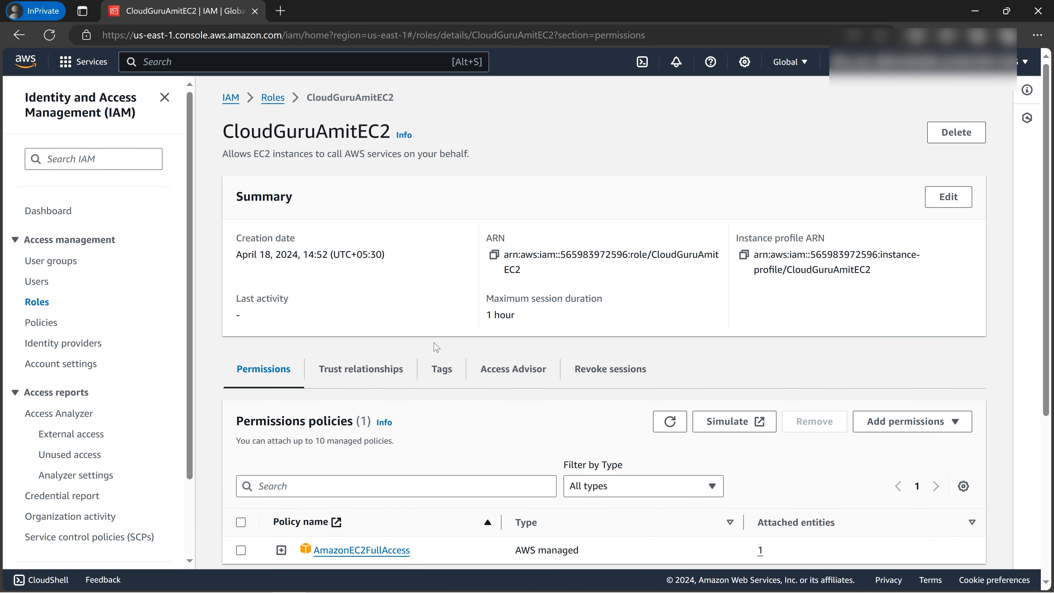
# Expand the AmazonEC2FullAccess policy attached to the role and look through its JSON statements.
pyautogui.scroll(-5, 438, 351)
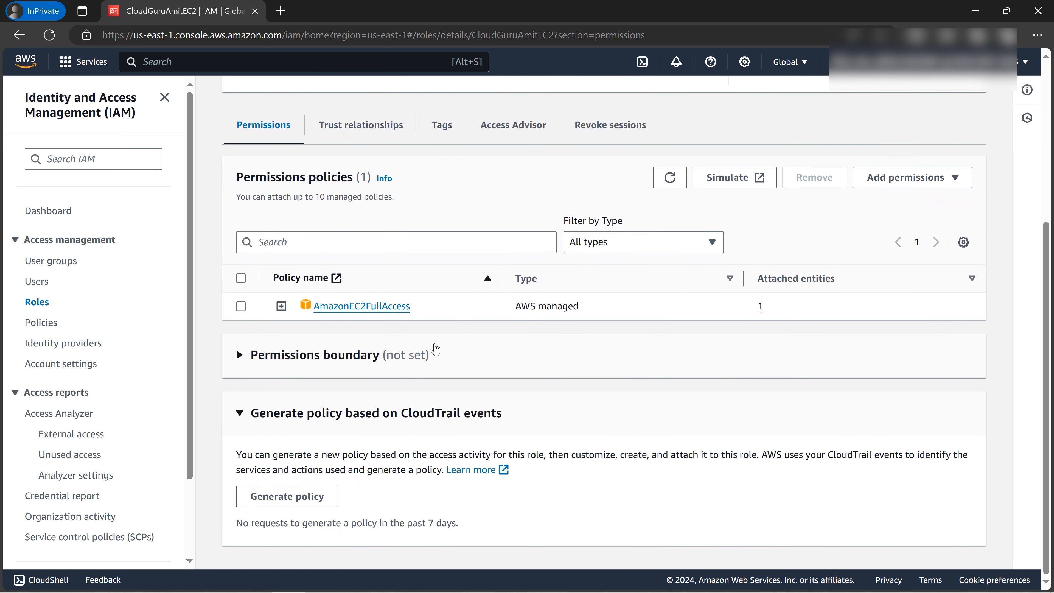
pyautogui.click(290, 307)
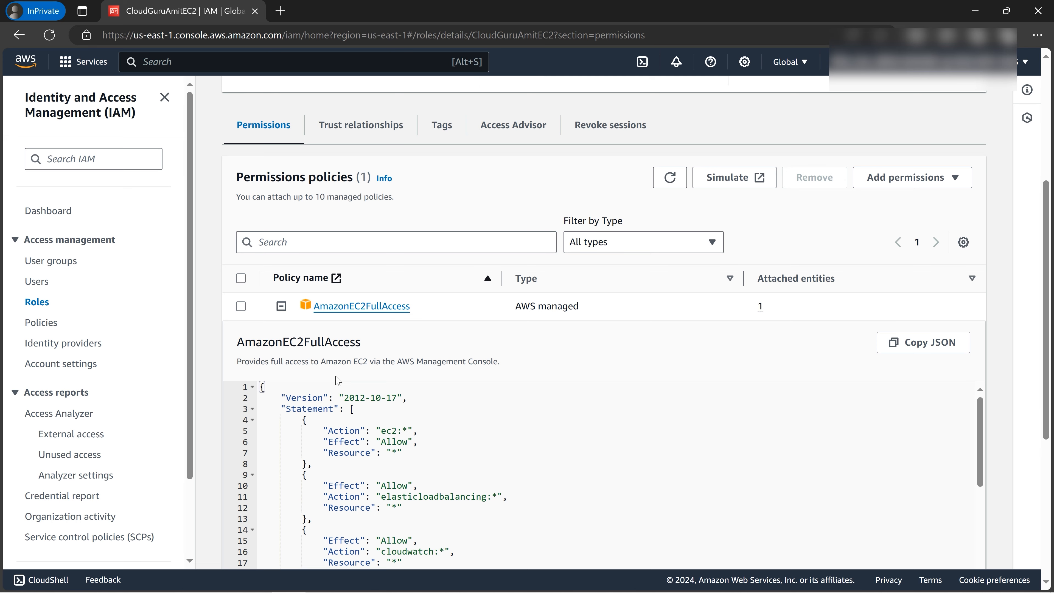
pyautogui.scroll(-2, 338, 379)
pyautogui.scroll(-3, 373, 390)
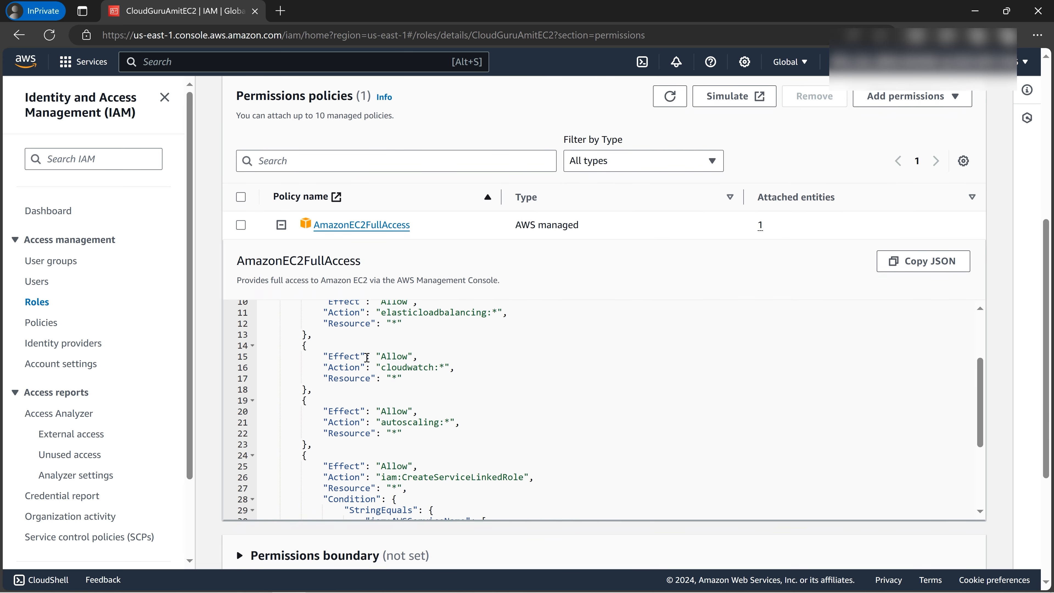
# Examine the effect, action and resource of the CloudWatch statement in the AmazonEC2FullAccess JSON.
pyautogui.moveTo(328, 355)
pyautogui.mouseDown()
pyautogui.moveTo(432, 382)
pyautogui.moveTo(324, 356)
pyautogui.mouseUp()
pyautogui.click(426, 393)
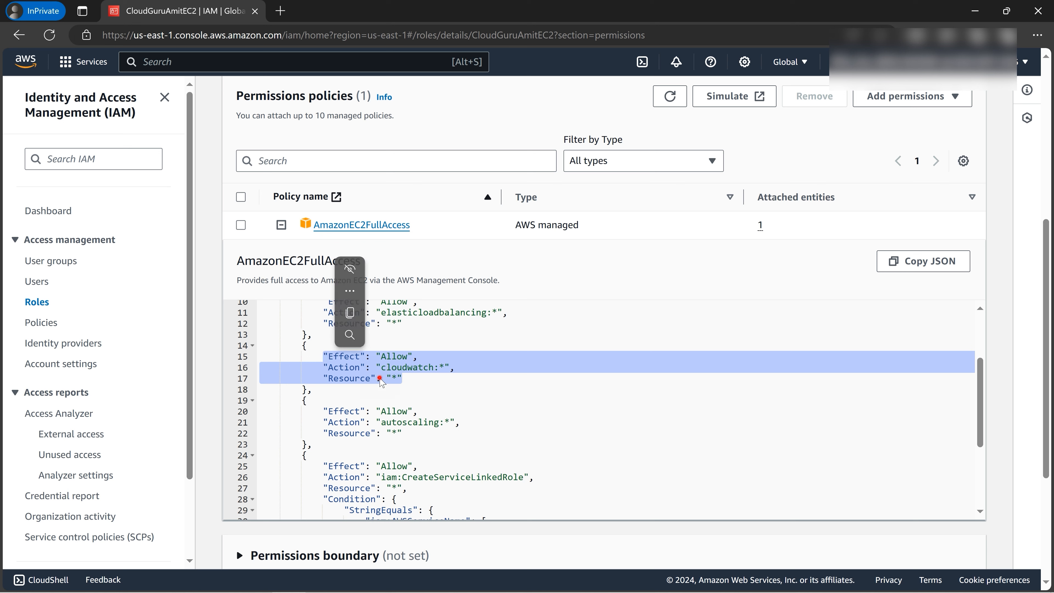
pyautogui.click(390, 378)
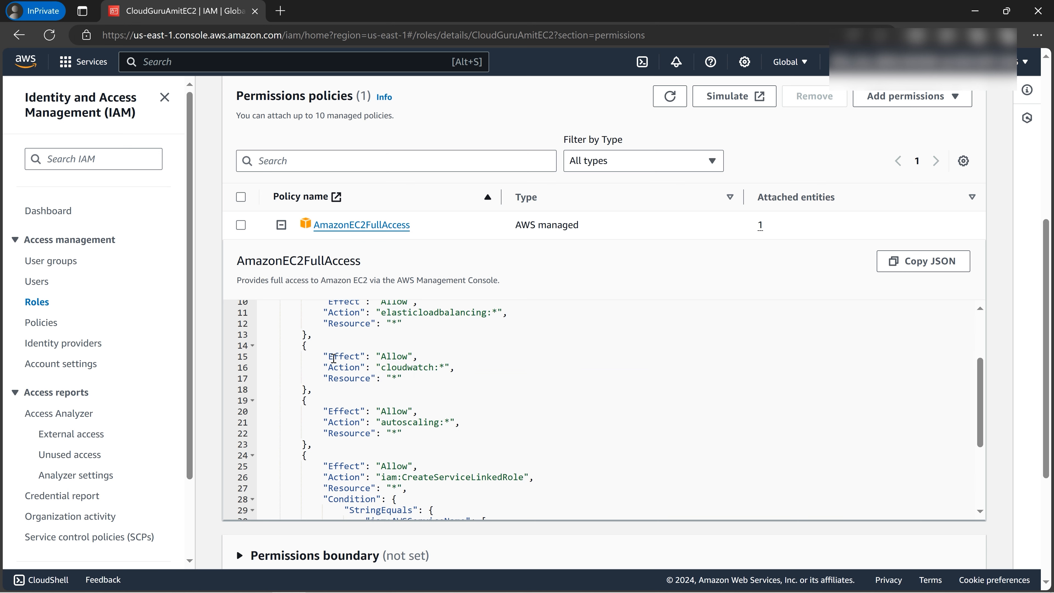
pyautogui.moveTo(327, 357)
pyautogui.mouseDown()
pyautogui.moveTo(410, 361)
pyautogui.moveTo(424, 381)
pyautogui.moveTo(344, 370)
pyautogui.moveTo(324, 356)
pyautogui.mouseUp()
pyautogui.click(405, 385)
pyautogui.click(405, 394)
pyautogui.moveTo(327, 346); pyautogui.dragTo(435, 382)
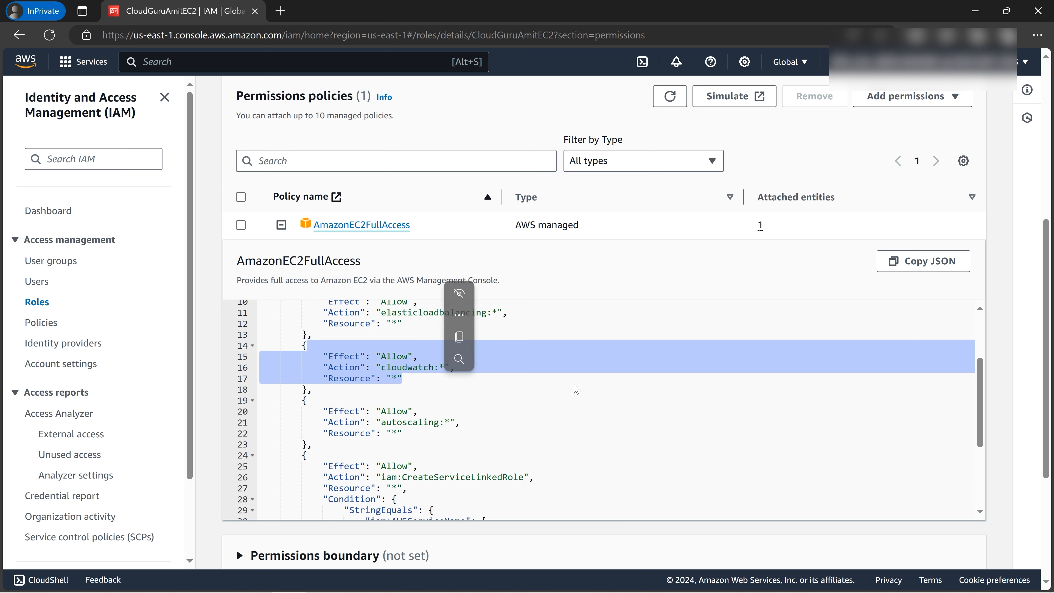
pyautogui.click(572, 384)
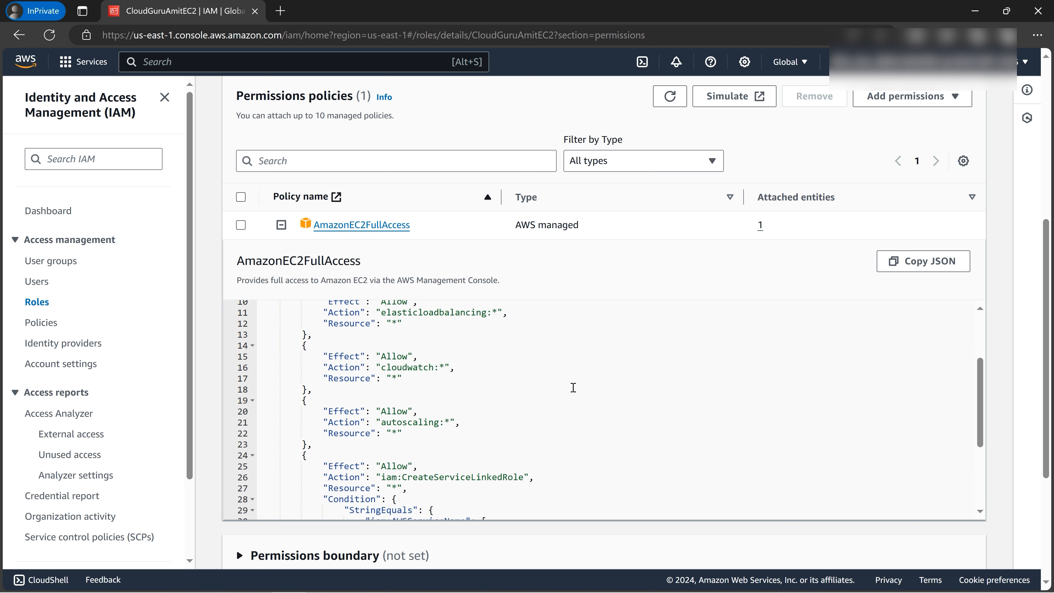